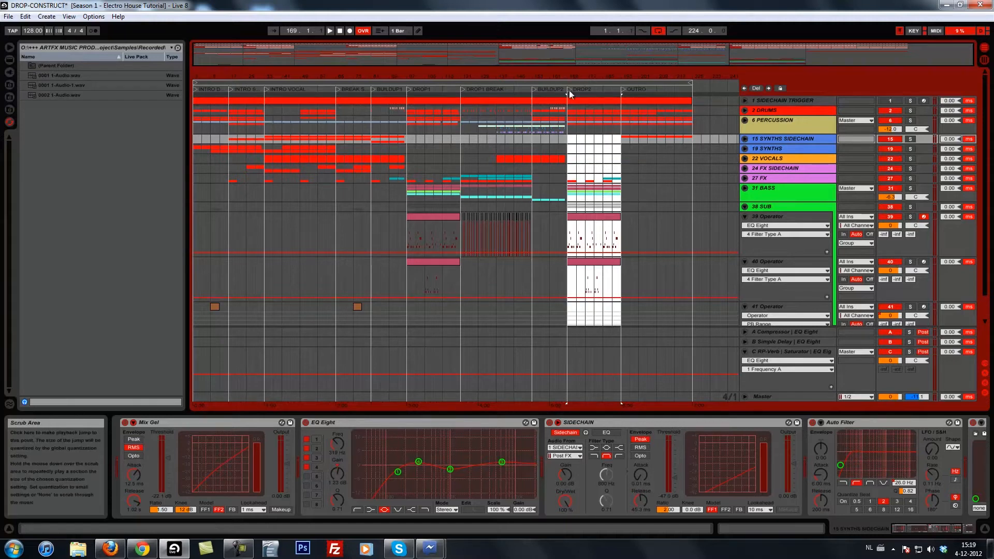
Fold the SUB group and listen to the arrangement from BUILDUP2 into DROP2.
click(552, 170)
click(745, 206)
key(space)
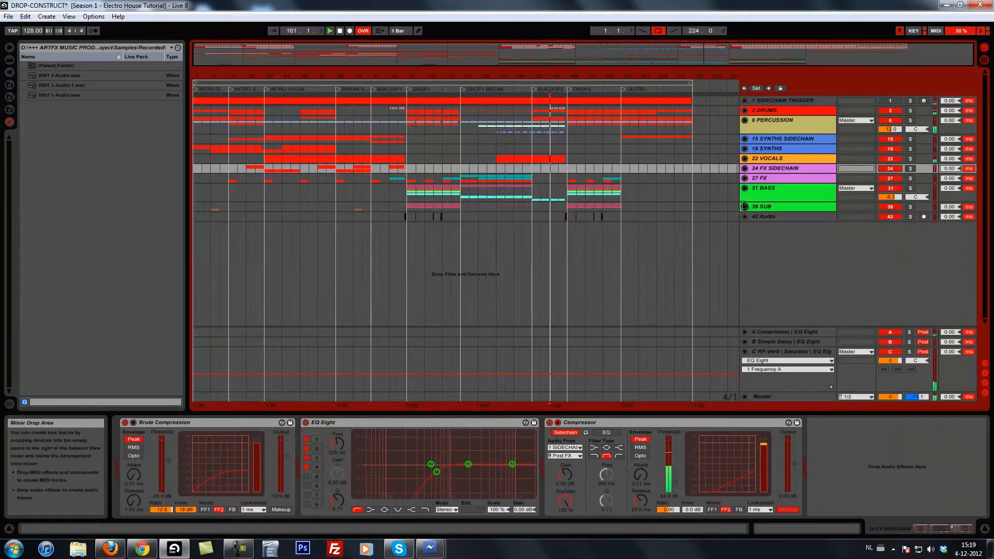
click(535, 167)
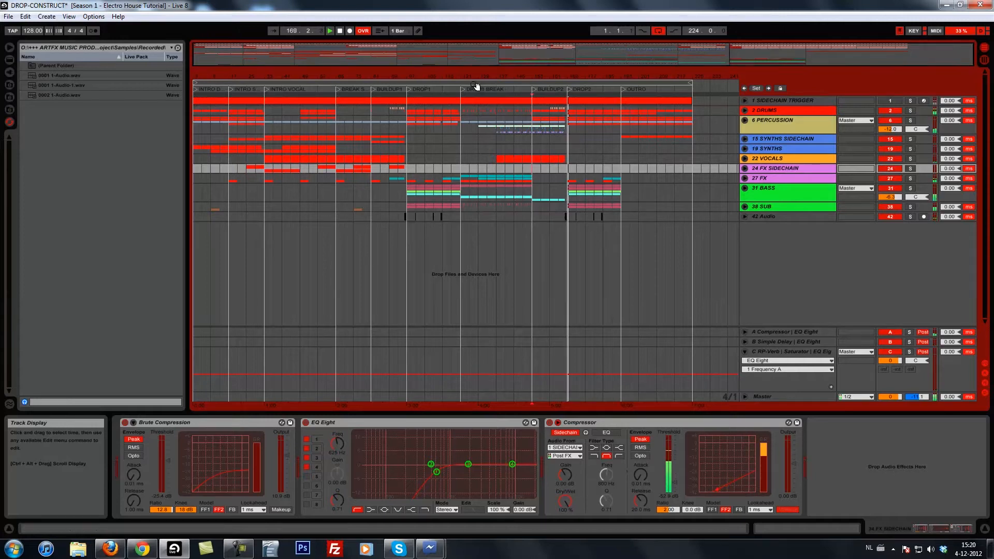
click(340, 31)
Unfold the DRUMS group, solo it, and play the drums from the start of DROP2.
click(745, 109)
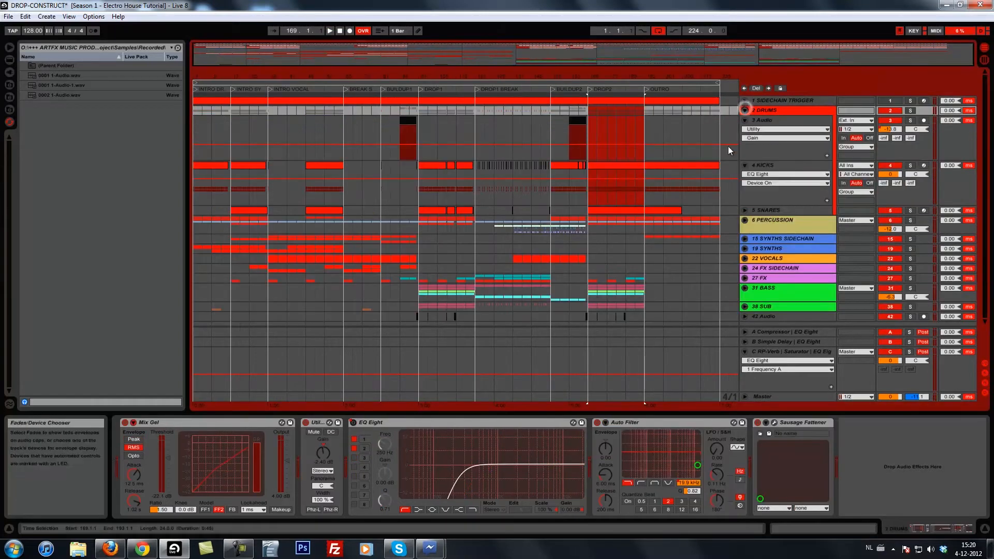
click(616, 133)
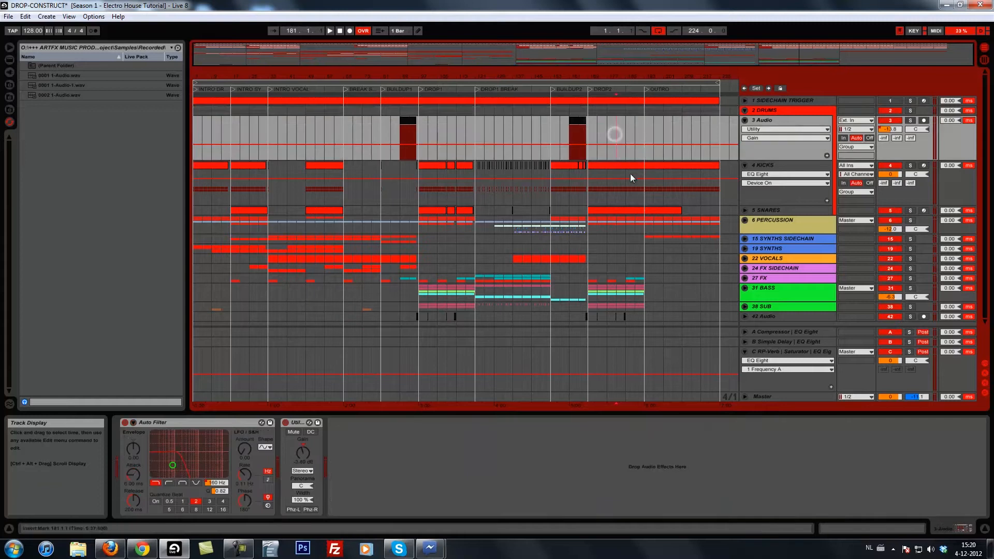
click(921, 110)
click(911, 111)
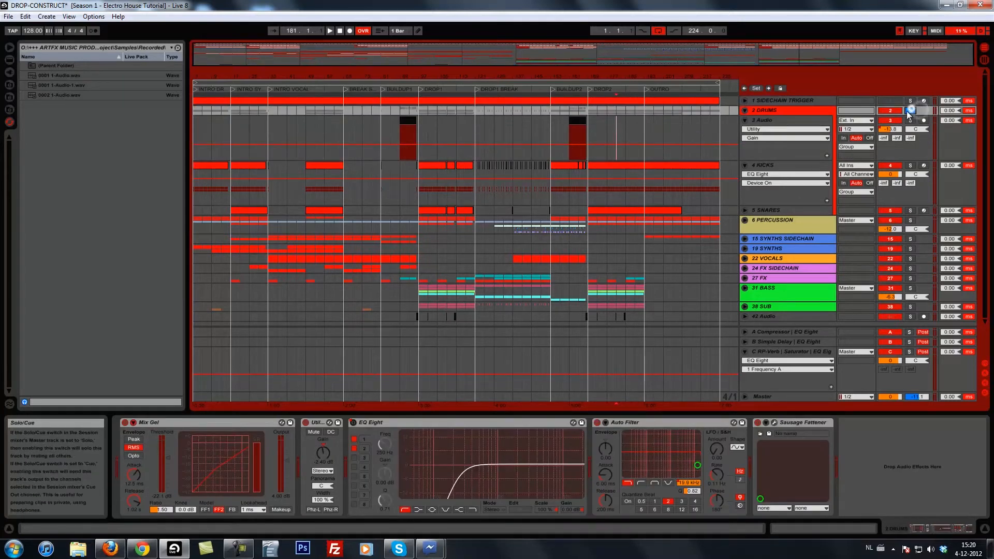
click(589, 128)
key(space)
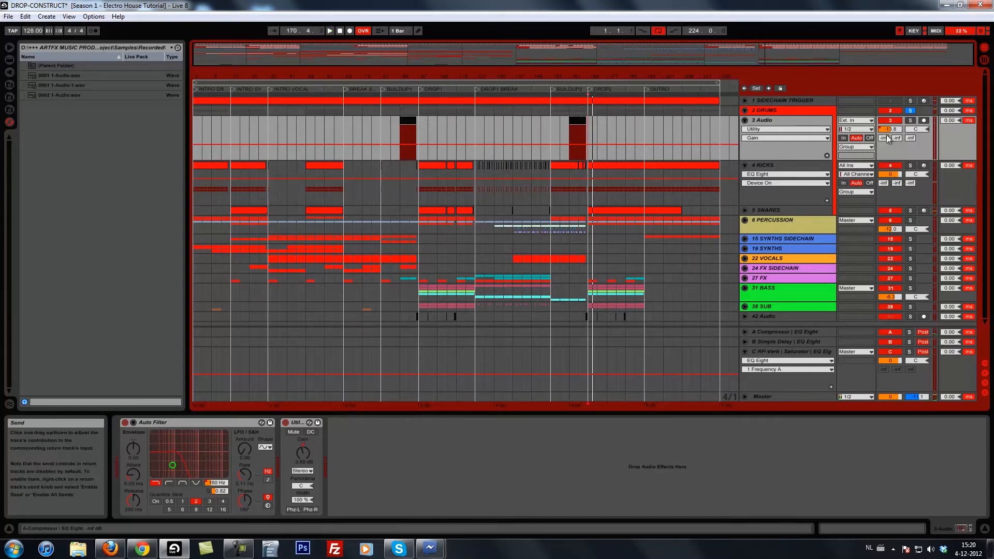
Loop the first four bars of DROP2 from bar 169 using the KICKS track and audition them.
click(767, 166)
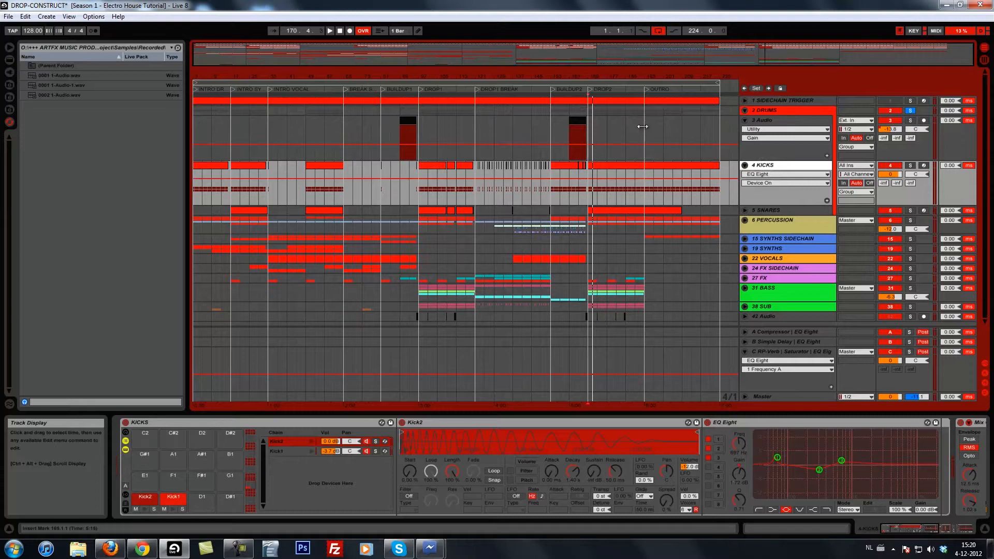
drag(617, 73, 617, 77)
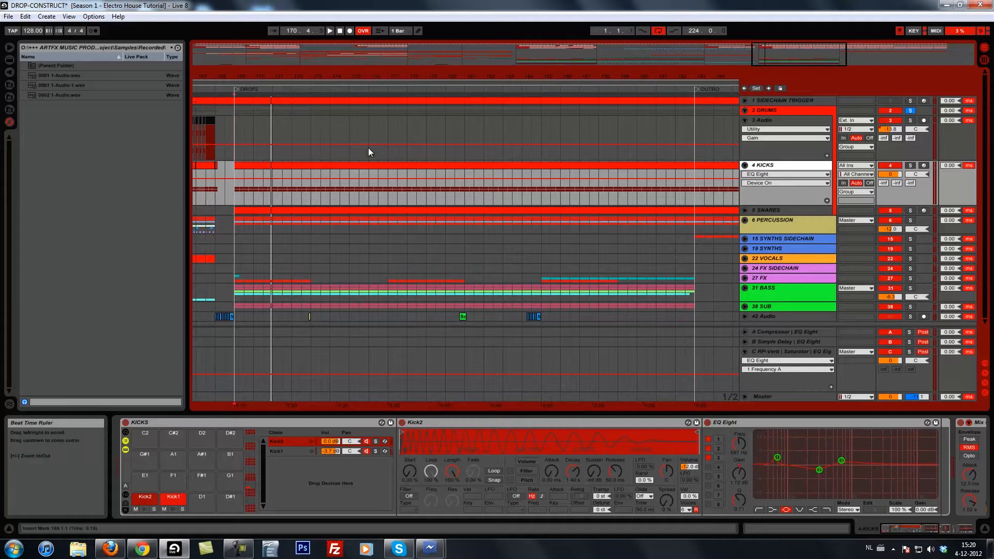
click(234, 189)
drag(238, 188, 309, 191)
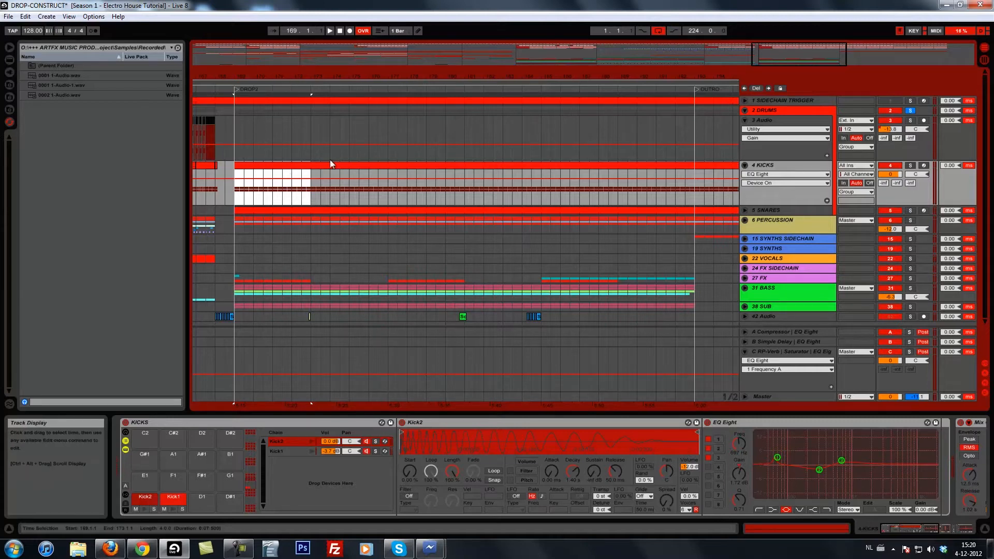
key(ctrl+l)
key(space)
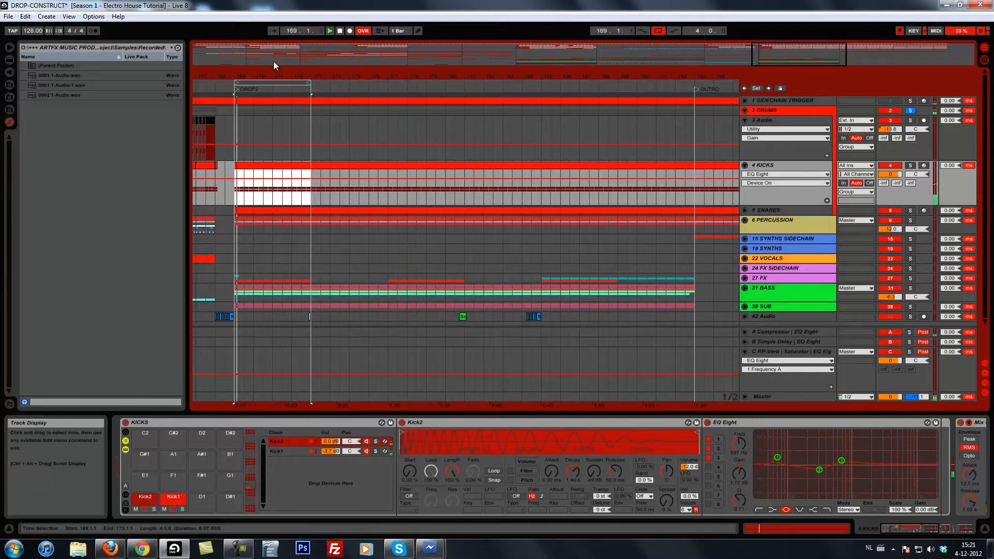
drag(258, 68, 257, 79)
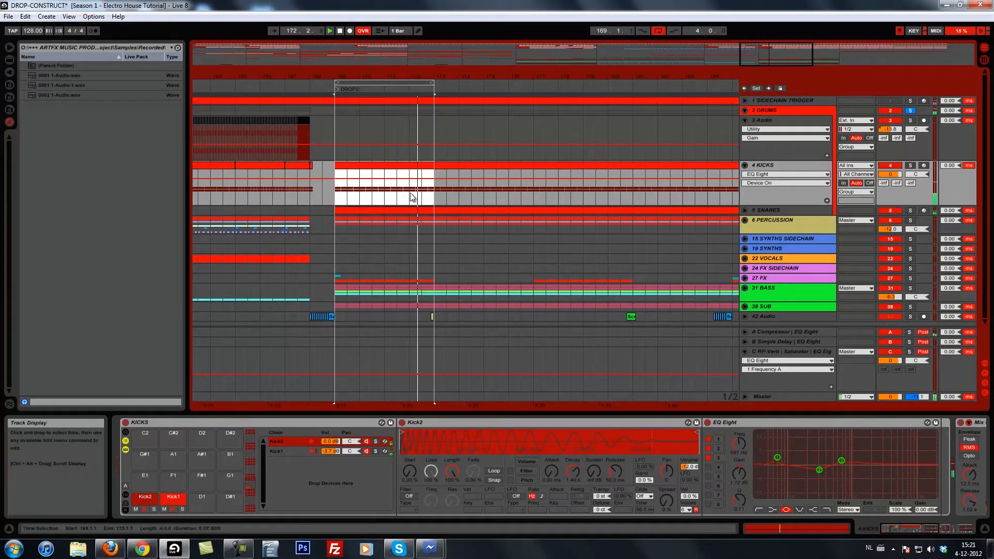
key(space)
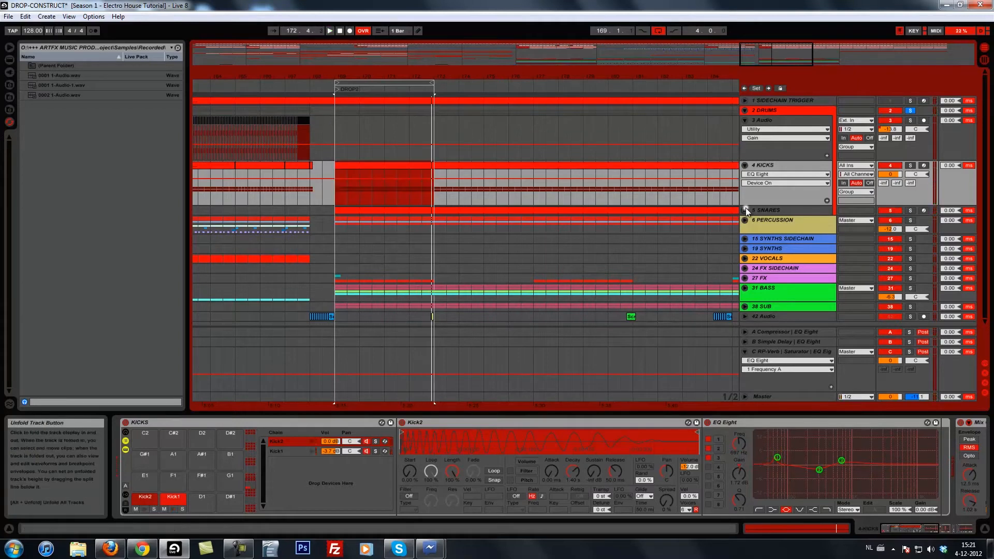
Unfold the SNARES track and delete the kicks from 169.2 to 173.1, keeping only the first beat.
click(746, 209)
click(335, 196)
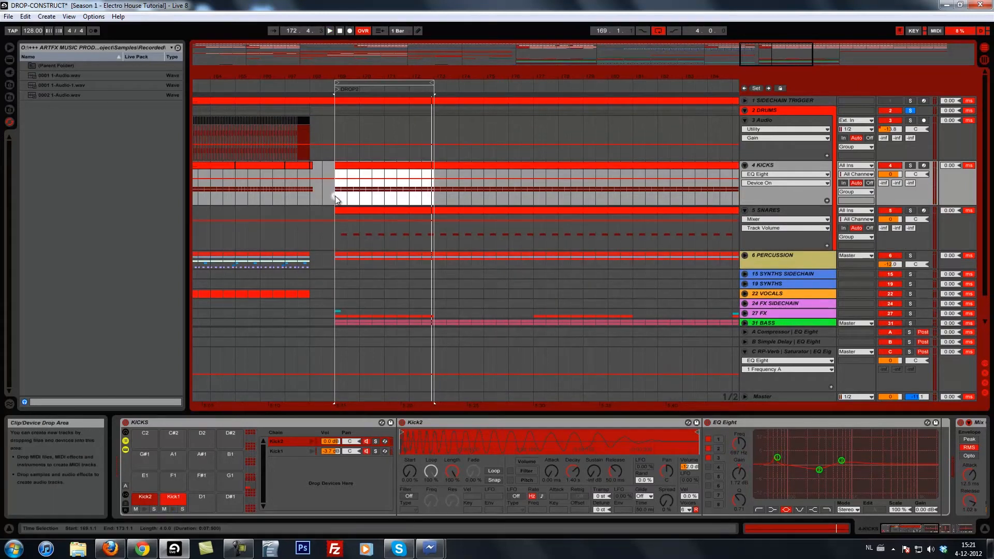
drag(362, 70, 365, 81)
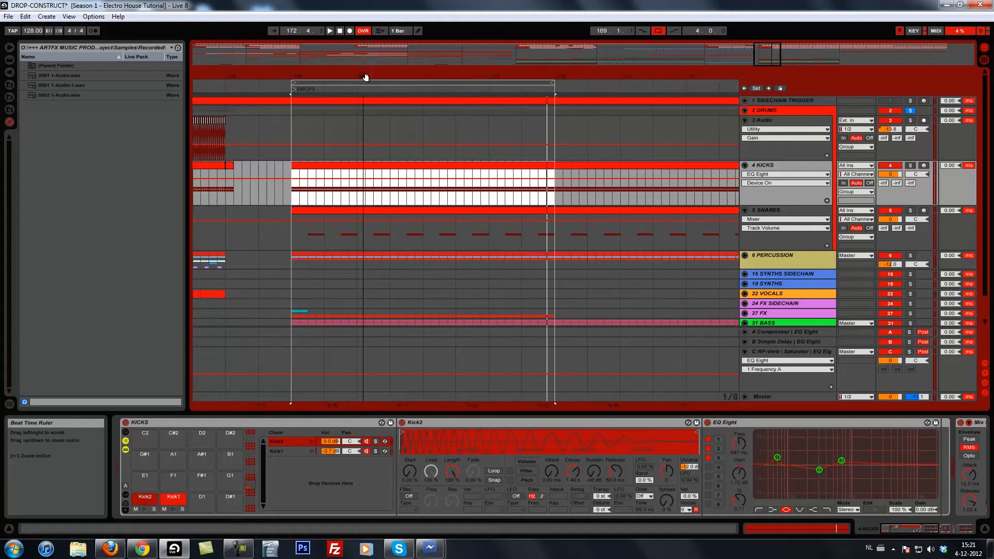
click(339, 237)
drag(308, 187, 553, 194)
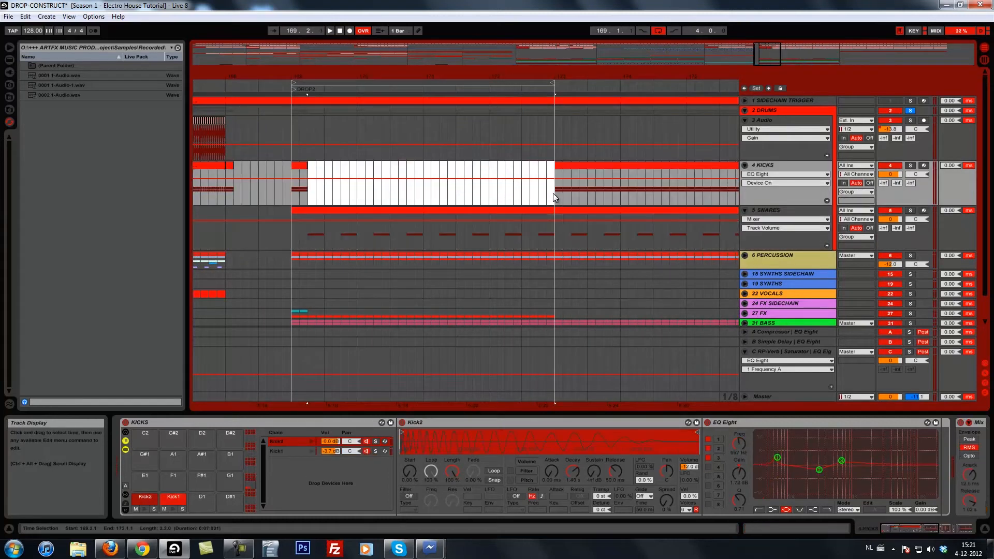
Clear the snares inside the four-bar loop except for one one-beat clip at 169.2, and audition the result.
drag(326, 233, 551, 239)
mouse_move(325, 233)
mouse_down()
mouse_move(293, 233)
mouse_move(308, 233)
mouse_up()
click(291, 174)
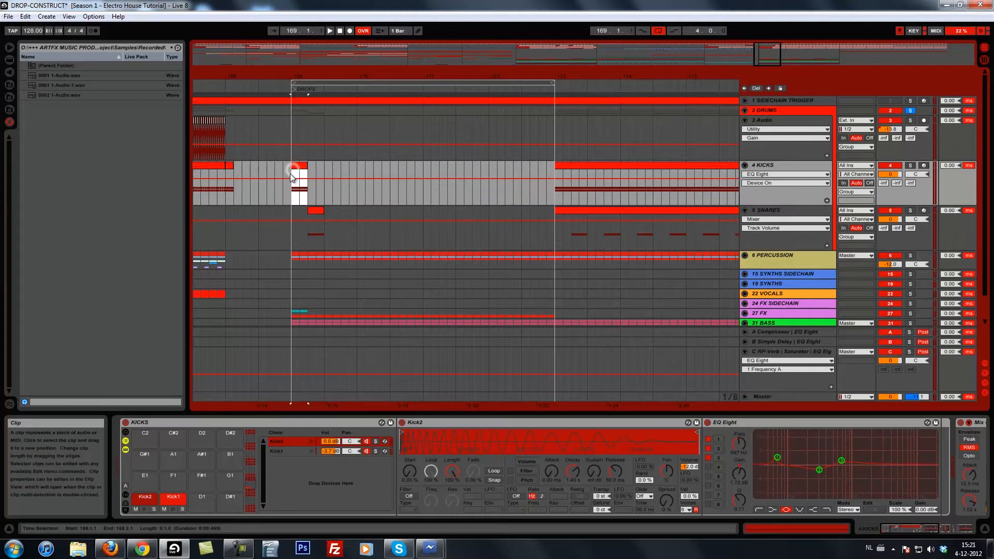
key(space)
key(space)
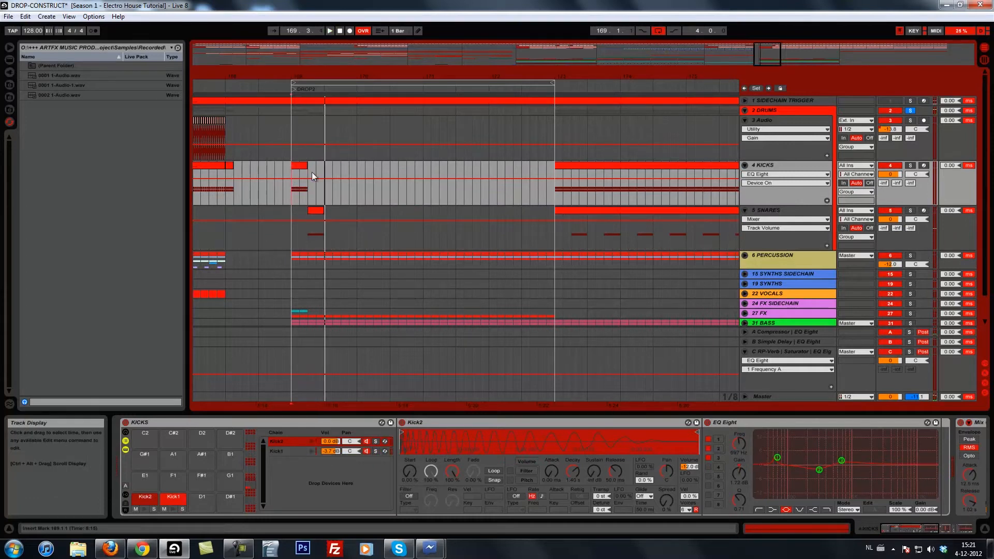
Move the single snare clip to 169.3 and play the loop from bar 169.
click(319, 217)
drag(319, 216, 337, 212)
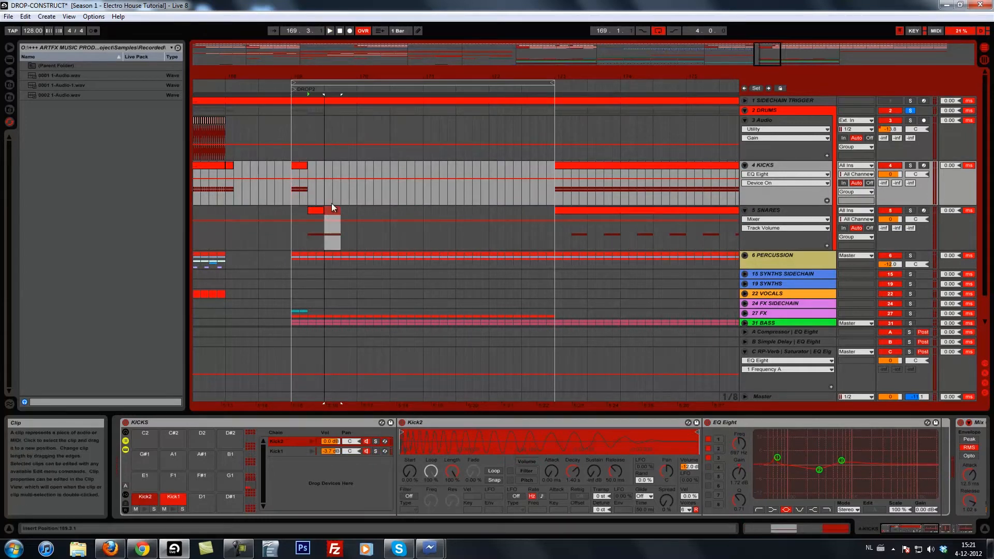
click(293, 174)
key(space)
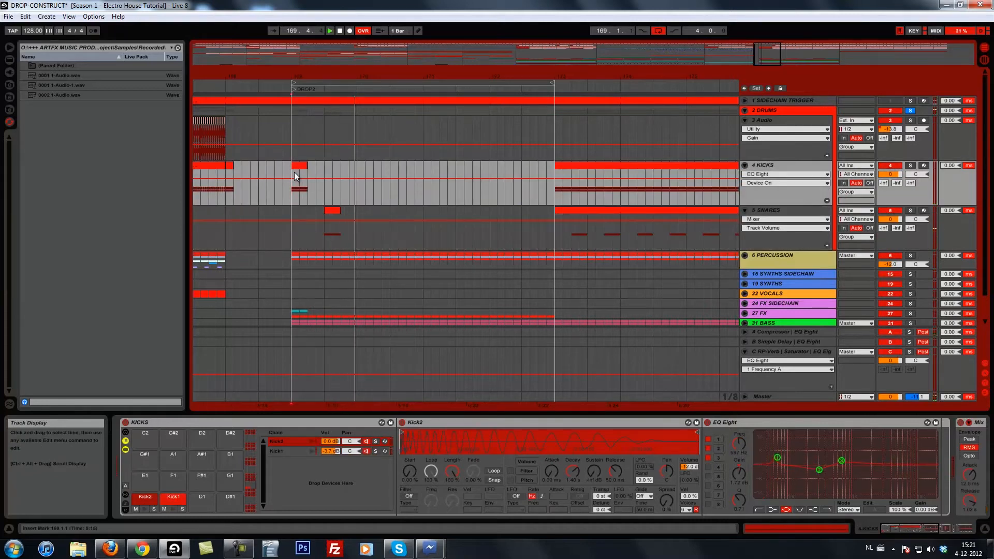
key(space)
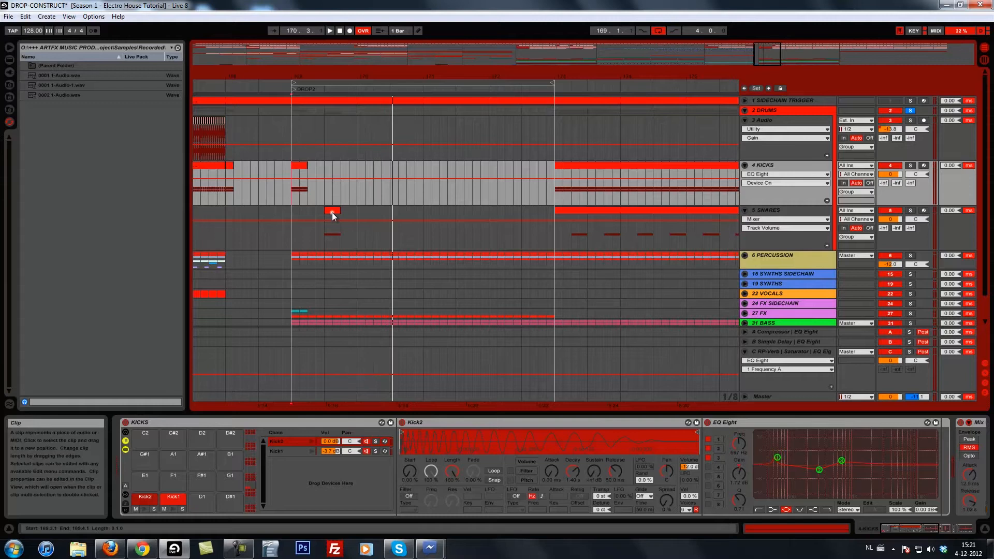
Duplicate the snare clip onto the third beat of bars 170, 171 and 172.
double_click(332, 211)
drag(332, 146, 479, 148)
drag(478, 153, 510, 156)
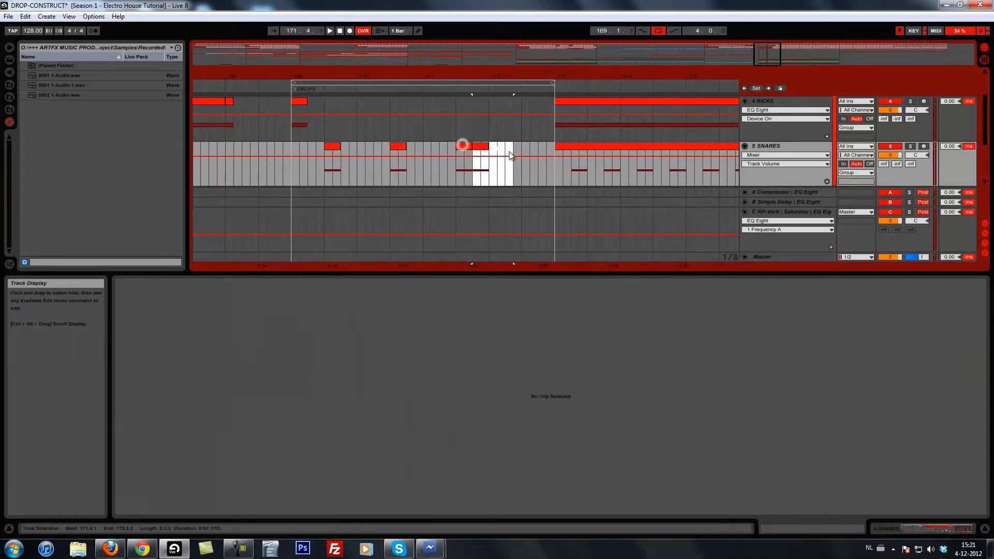
click(481, 146)
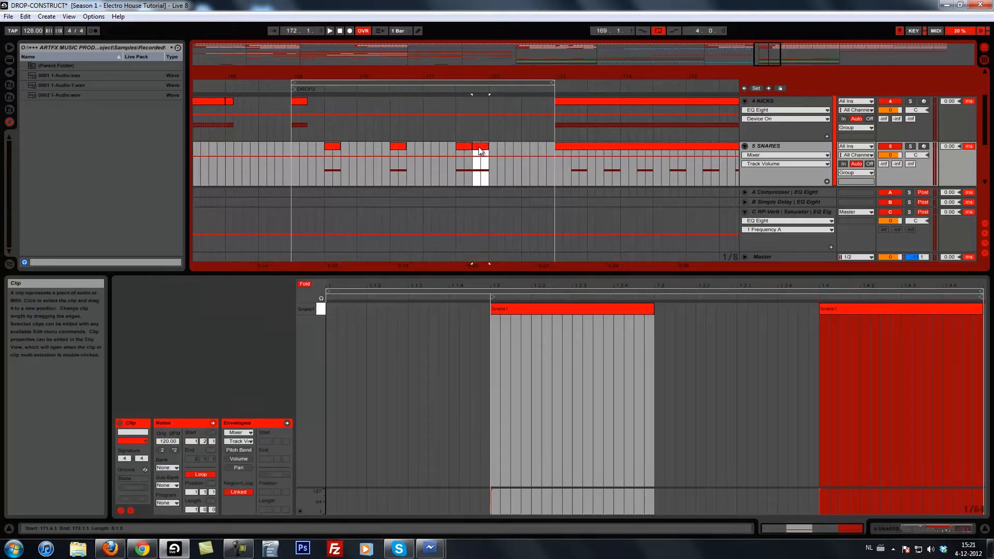
drag(481, 151, 531, 151)
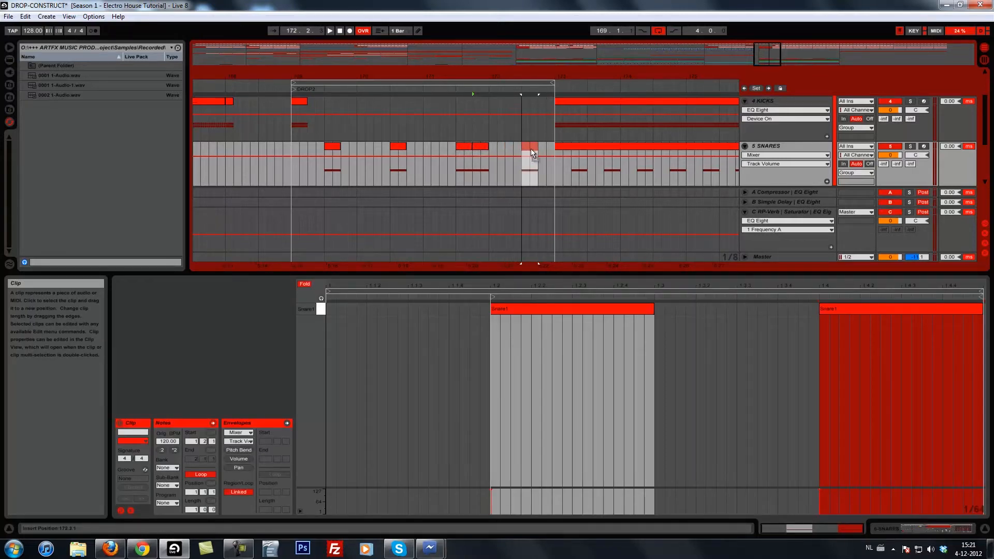
Select the first kick clip, bring back the KICKS device chain, and listen to the kick with the new snare pattern.
click(300, 116)
drag(334, 76, 334, 82)
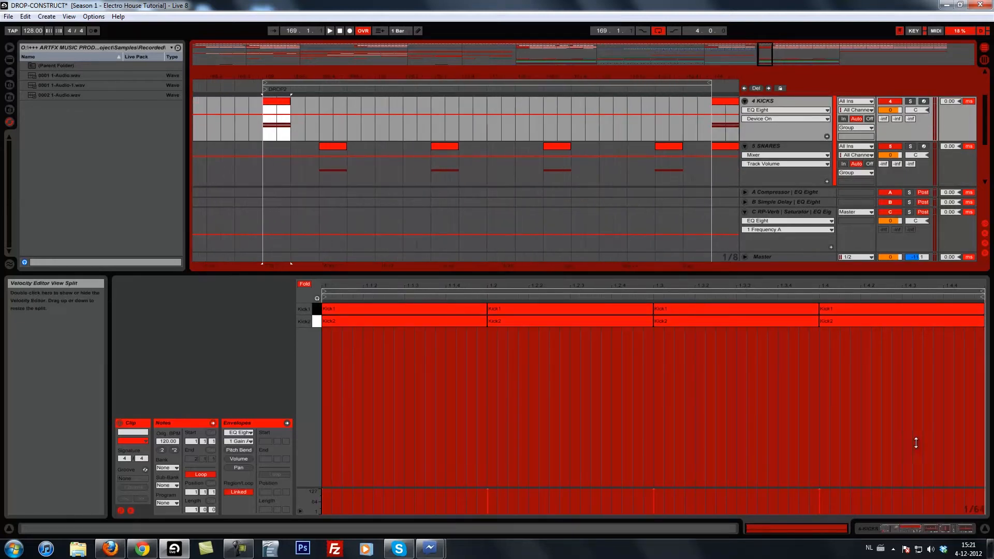
click(901, 532)
key(space)
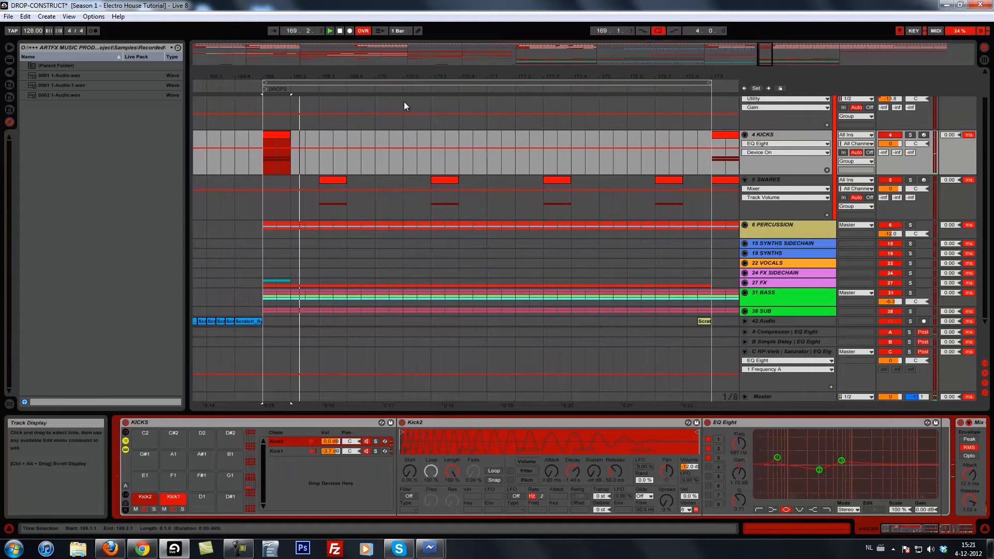
key(space)
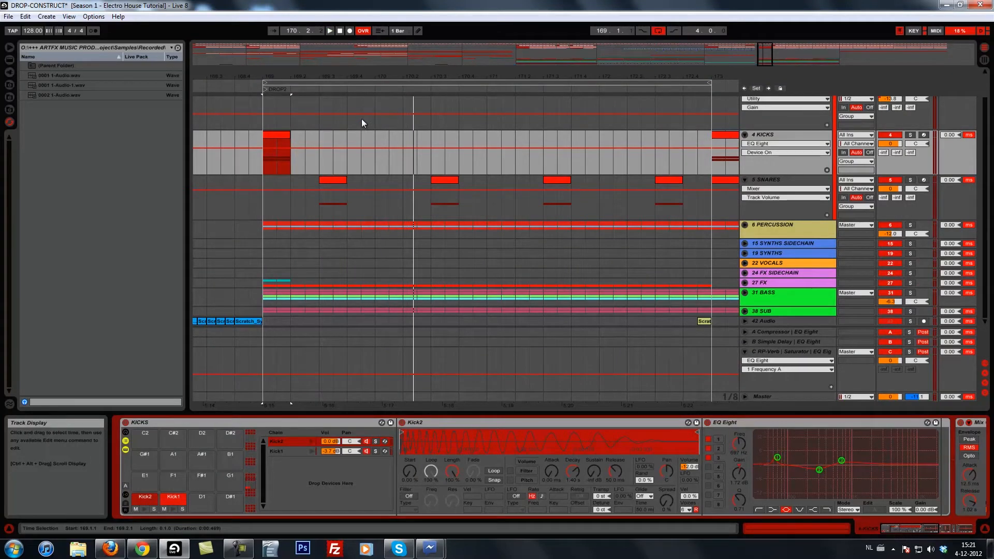
Copy the kick clip to 170.2, 171.1 and 171.4.3, and add a half-beat kick at 170.4.3.
drag(269, 135, 496, 147)
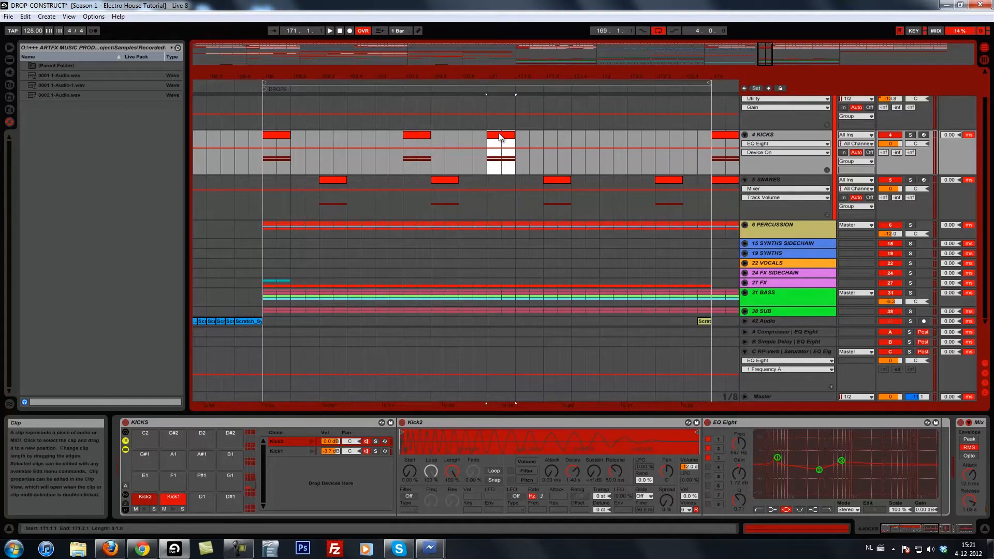
drag(503, 163, 474, 135)
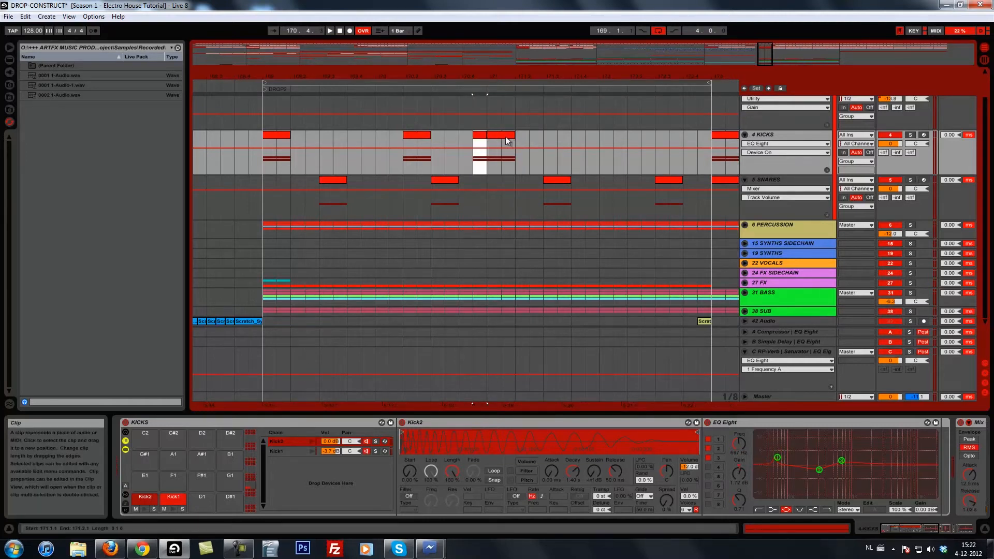
click(497, 136)
drag(500, 141, 597, 140)
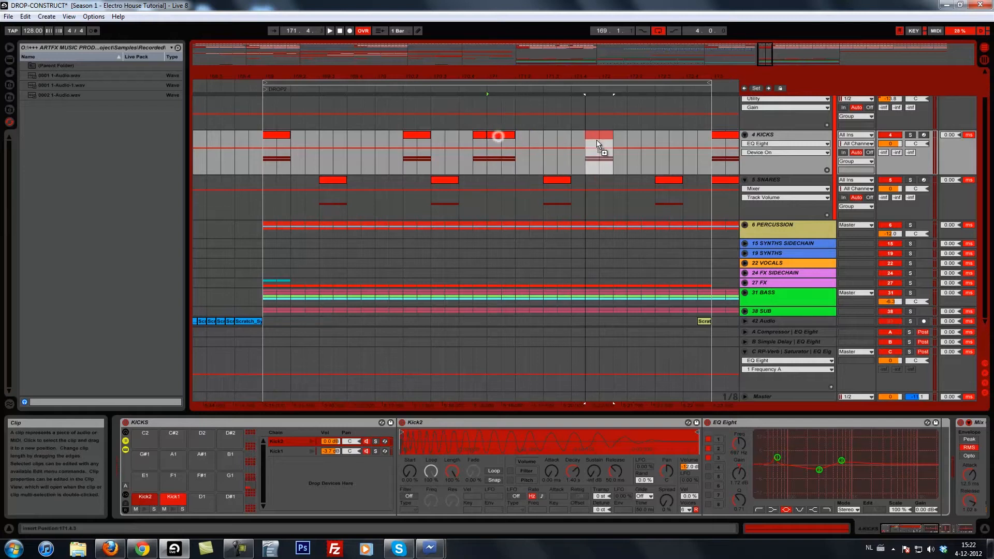
Copy the one-beat kick clip at 171.4.3 and paste it at 172.2 on the KICKS track.
double_click(594, 137)
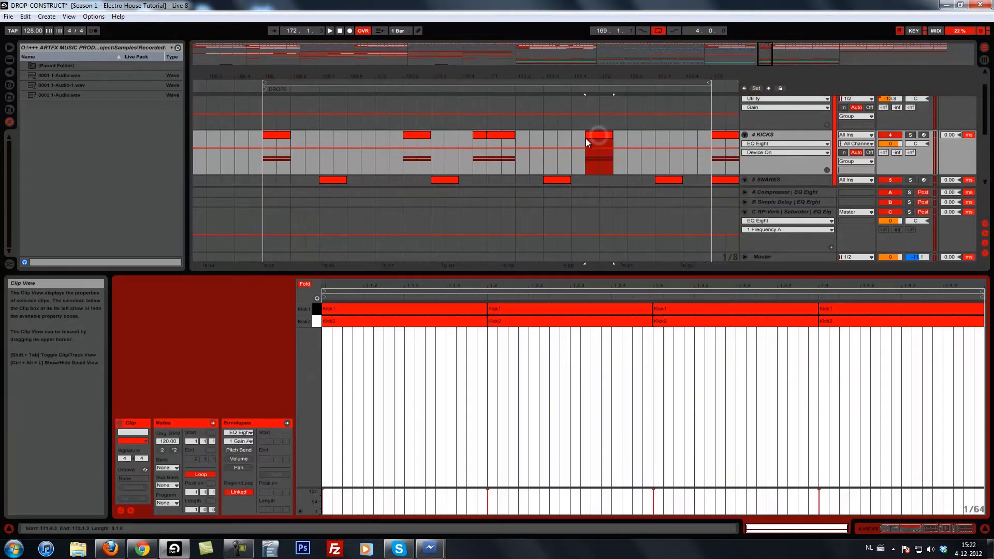
click(572, 144)
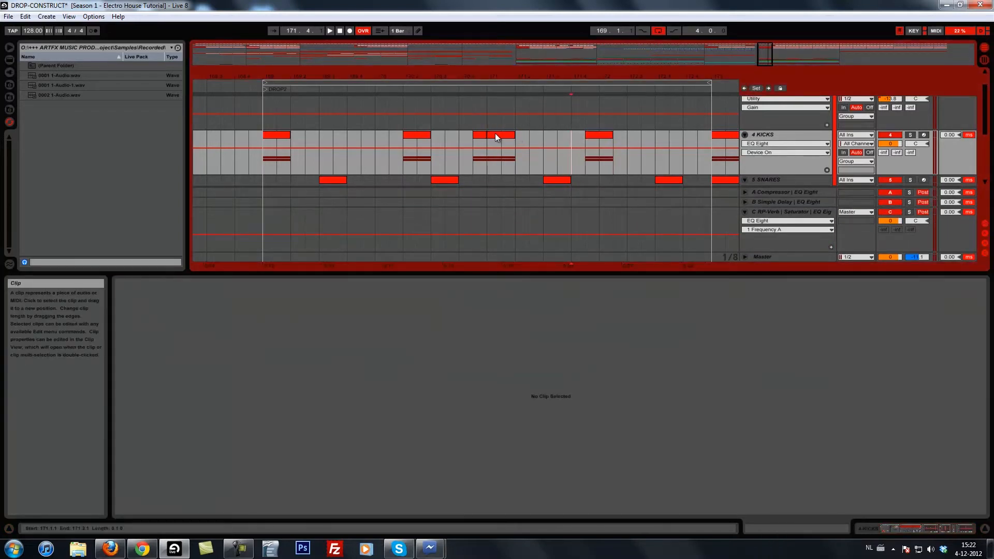
click(599, 136)
click(639, 135)
key(ctrl+v)
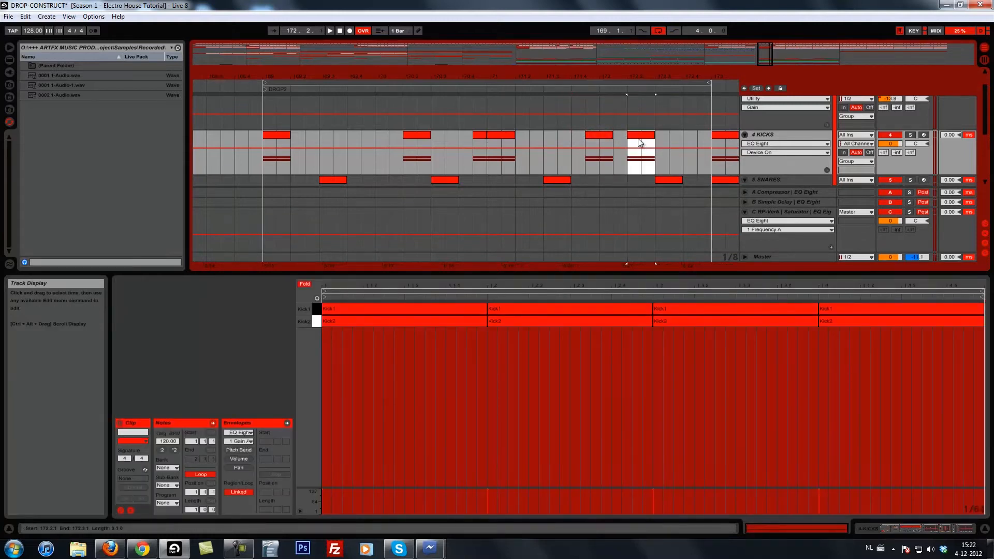
Audition the kick and snare pattern from bar 169 and display the SNARES track's device chain.
click(263, 144)
key(space)
click(913, 532)
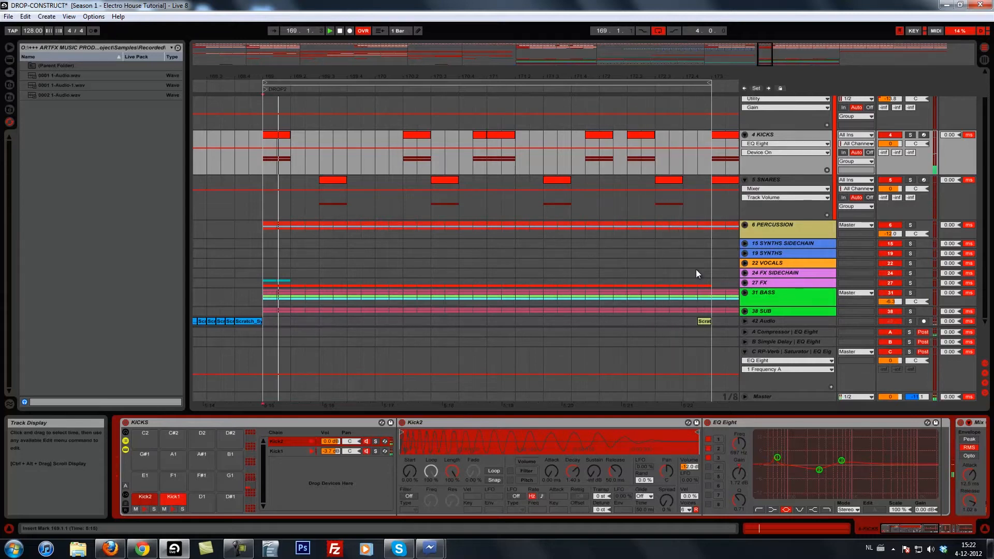
click(792, 180)
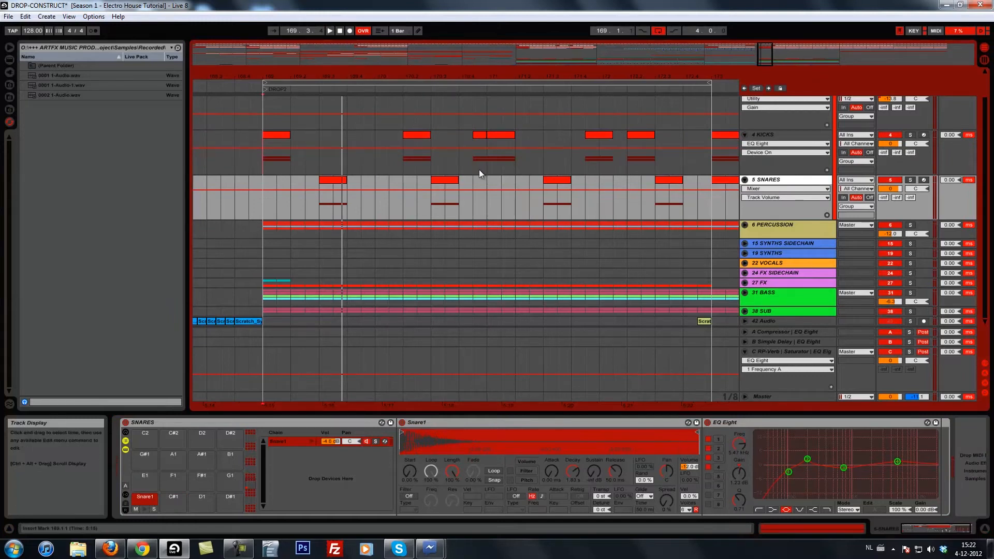
scroll(480, 169, up, 2)
scroll(487, 179, down, 1)
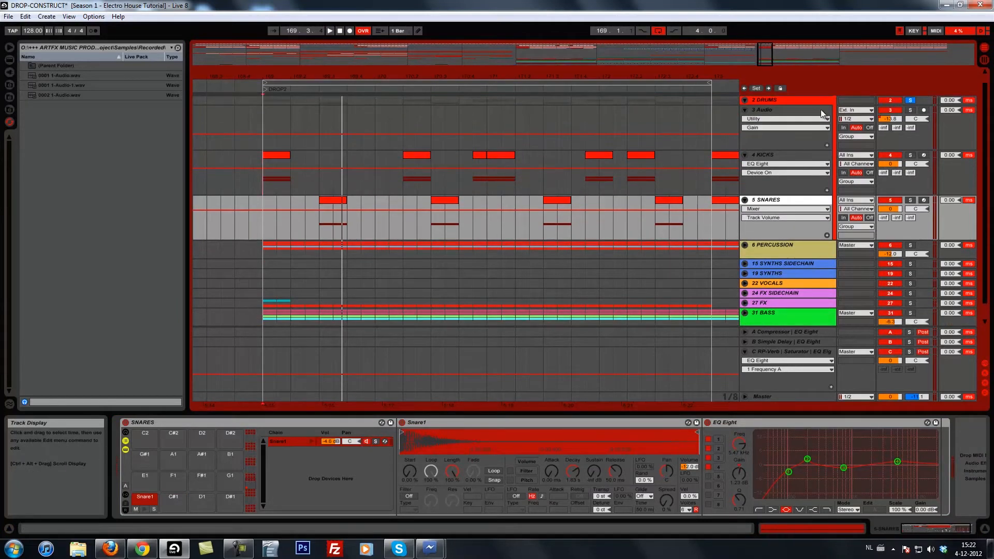
Unsolo the DRUMS group, move the kick clip at 170.2 to 170.1, and listen from bar 169.
click(909, 99)
key(space)
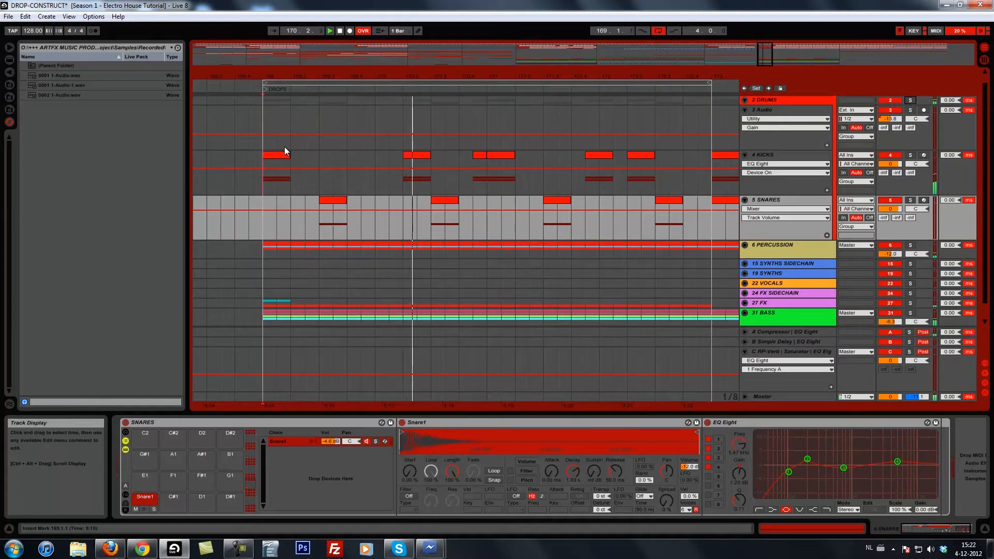
drag(415, 154, 389, 156)
click(260, 163)
key(space)
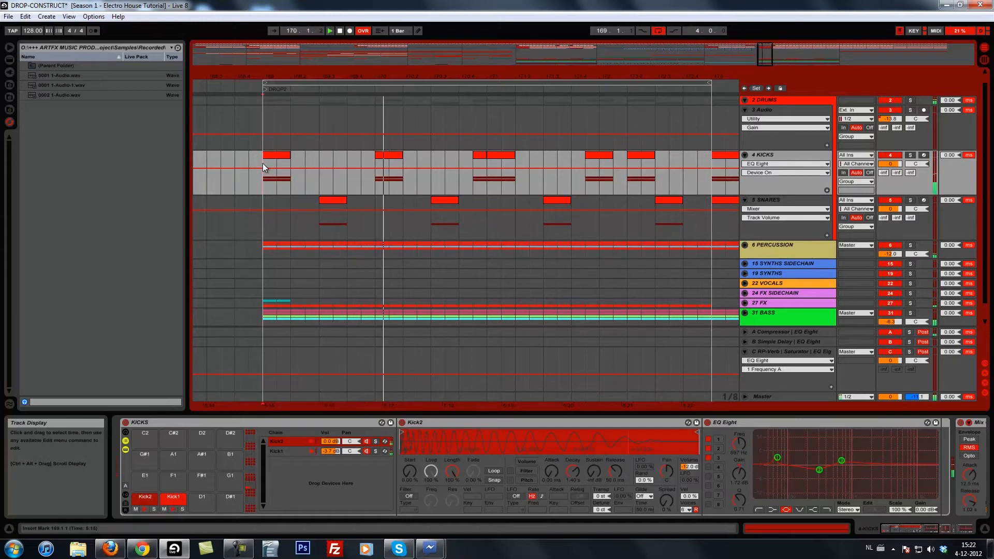
Copy the kick clip at 170.1 to 169.4 and listen to the pattern from bar 169.
key(space)
click(392, 154)
drag(391, 153, 365, 157)
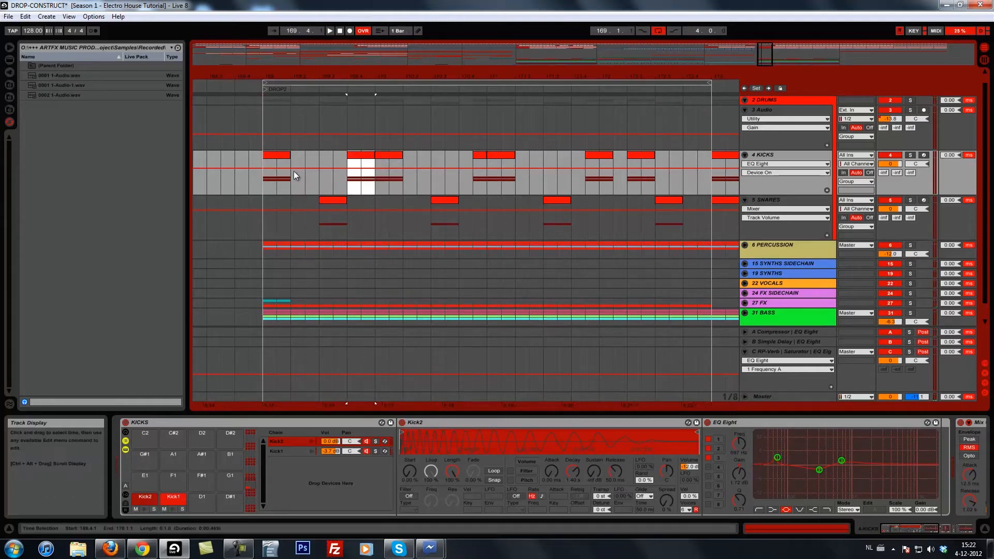
click(266, 176)
key(space)
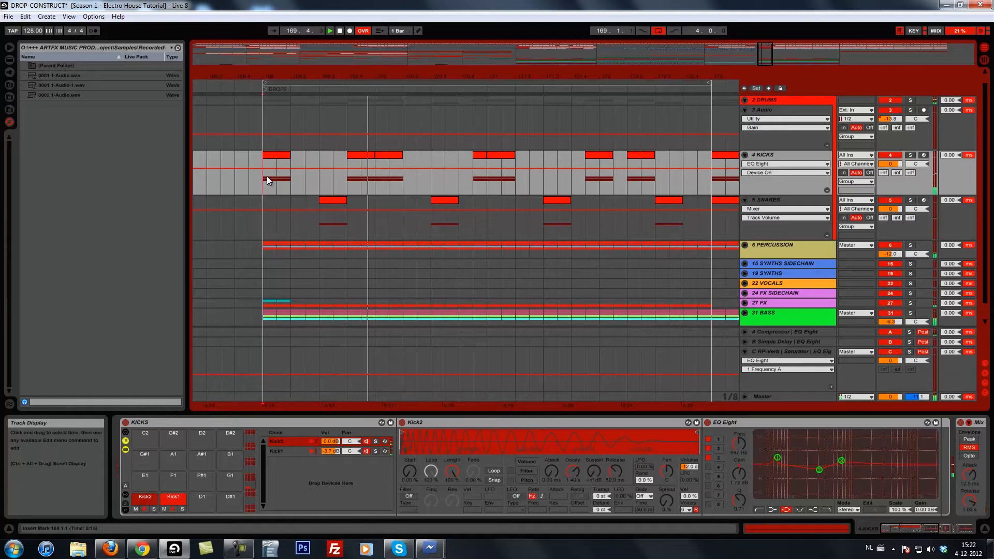
Turn the one-beat kick at 169.4 into two half-beat kicks at 169.4 and 169.4.3, and listen from 169.4.
click(369, 155)
drag(363, 74, 363, 75)
key(ctrl+d)
click(361, 160)
key(space)
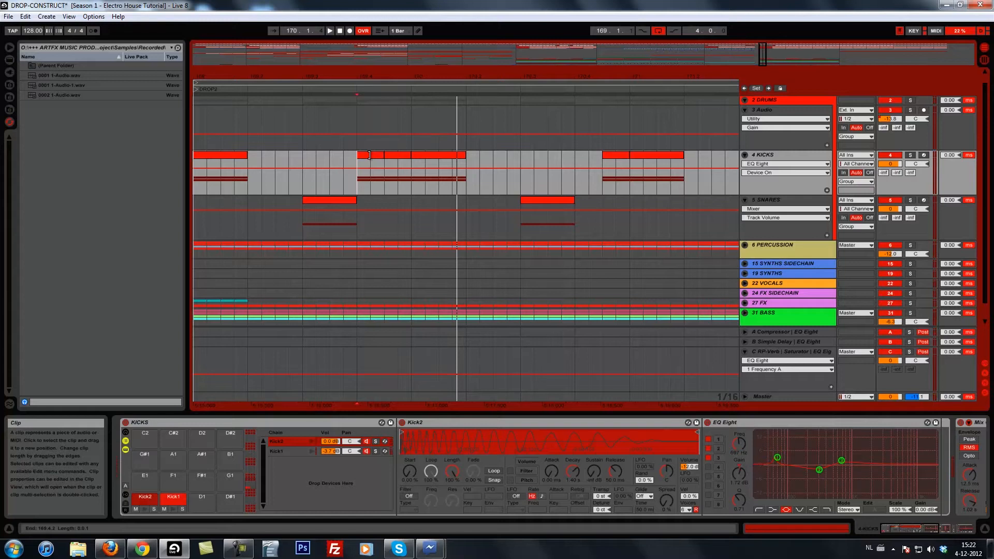
click(369, 155)
click(356, 164)
key(space)
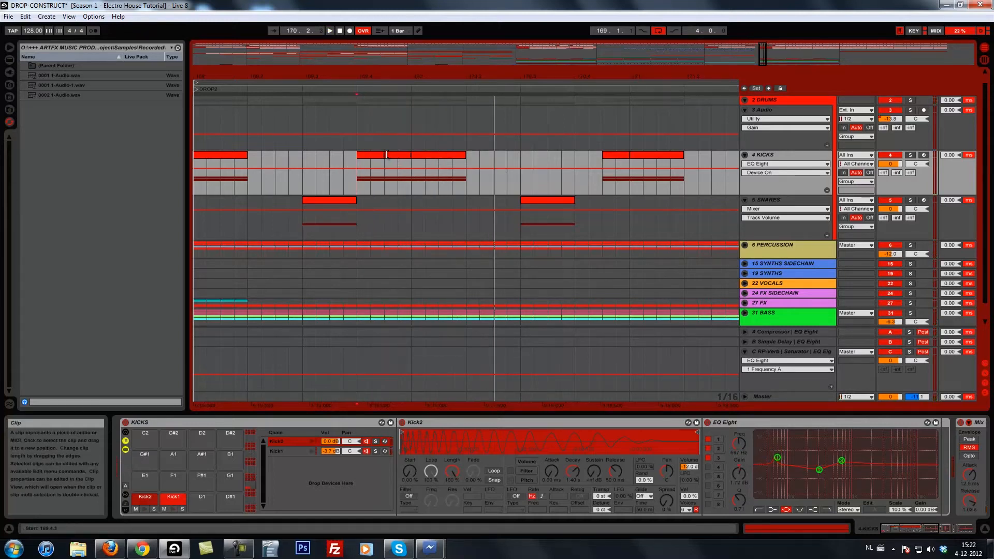
Replace the half-beat kick at 169.4.3 with a sixteenth-note kick at 169.4.4 and listen to the change.
drag(406, 154, 399, 160)
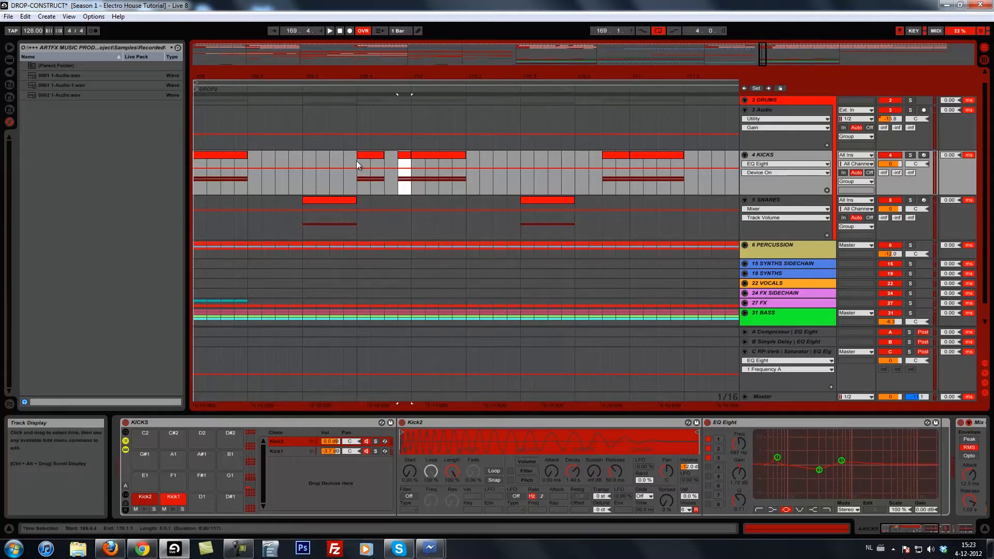
click(356, 160)
key(space)
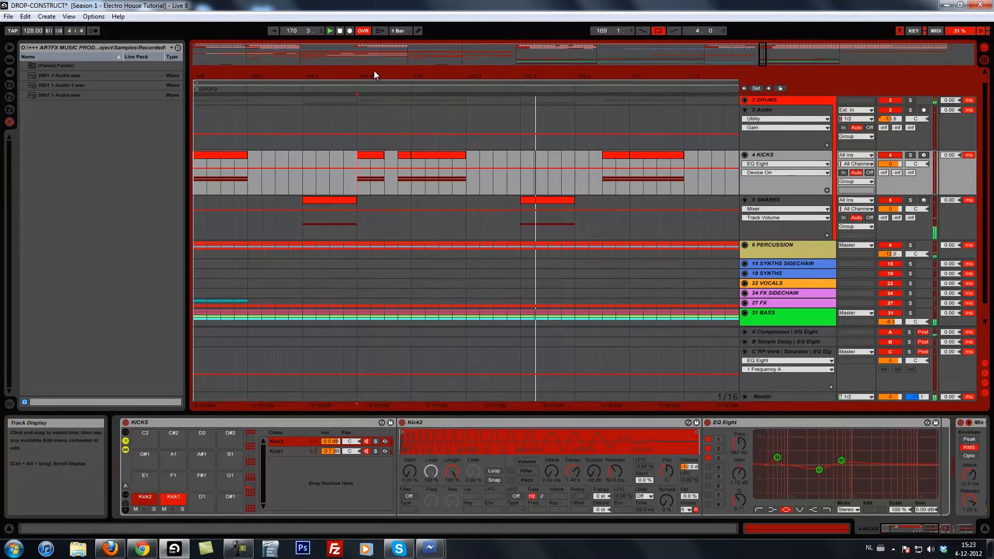
drag(374, 70, 370, 76)
click(243, 187)
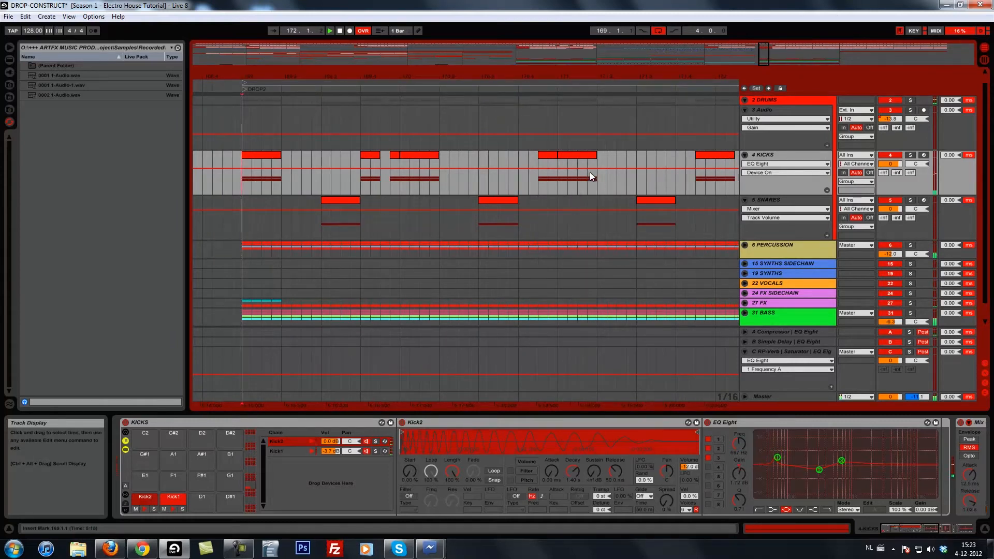
Duplicate the 171.1 kick clip, place the copy as a half-beat kick at 171.2.3, and listen to bars 170 to 171.
click(583, 156)
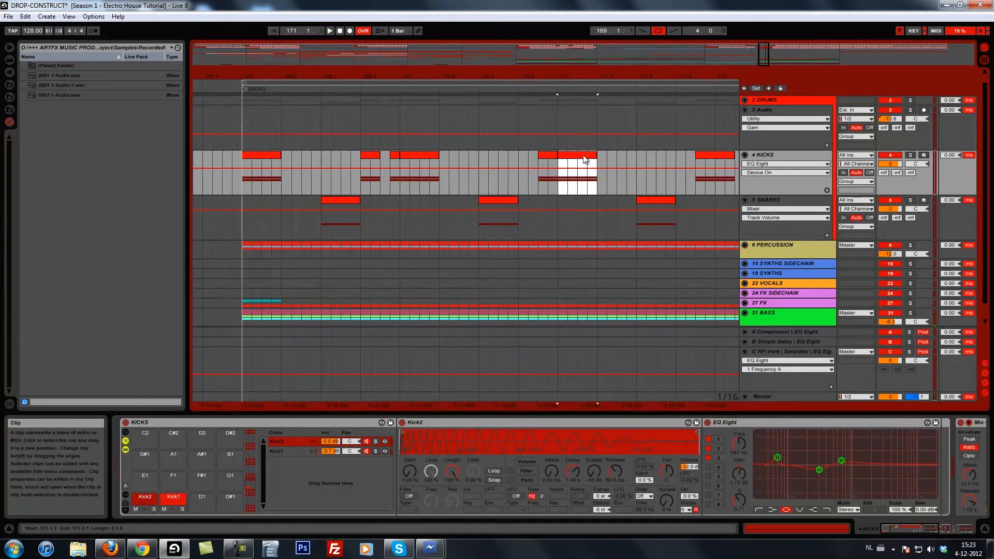
key(ctrl+d)
click(539, 162)
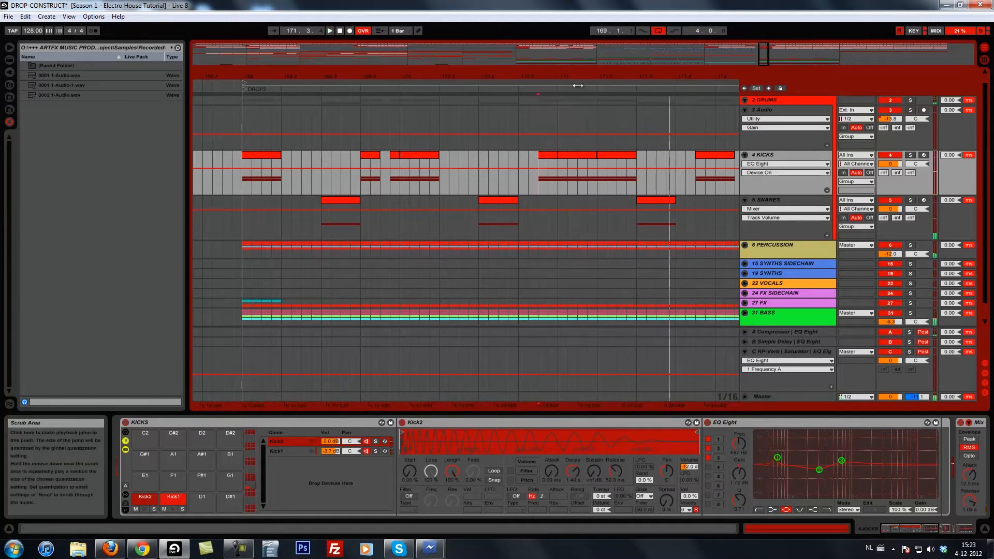
click(610, 156)
drag(613, 157, 638, 158)
click(538, 164)
key(space)
click(520, 163)
key(space)
Replace the half-beat kick at 170.4.3 with a sixteenth-note kick at 170.4.4 and listen to it.
drag(556, 158, 548, 157)
key(Delete)
key(space)
Copy the sixteenth-note kick at 170.4.4 to 170.4.2 and listen to the pattern from bar 169.
key(space)
drag(552, 155, 533, 160)
click(466, 164)
key(space)
drag(555, 80, 557, 80)
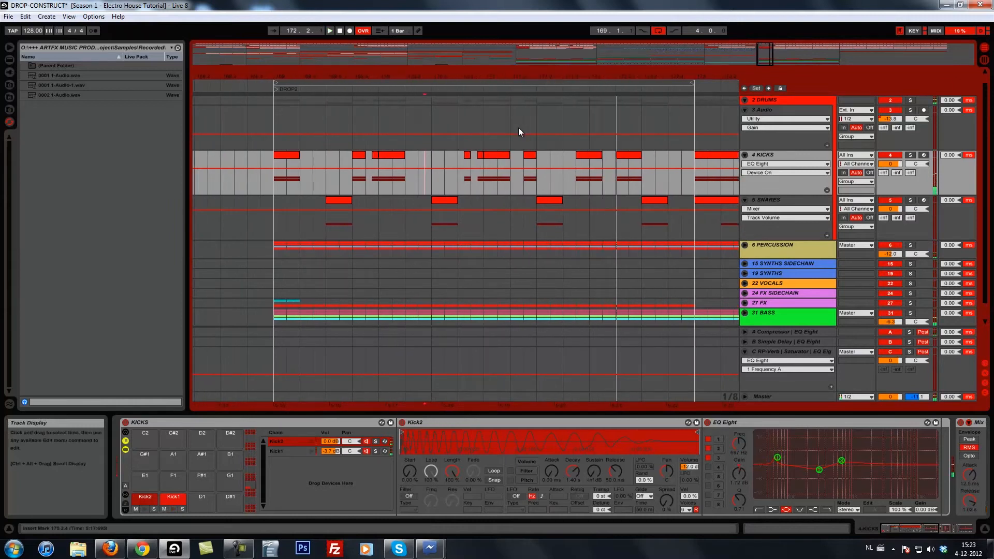
click(277, 176)
key(space)
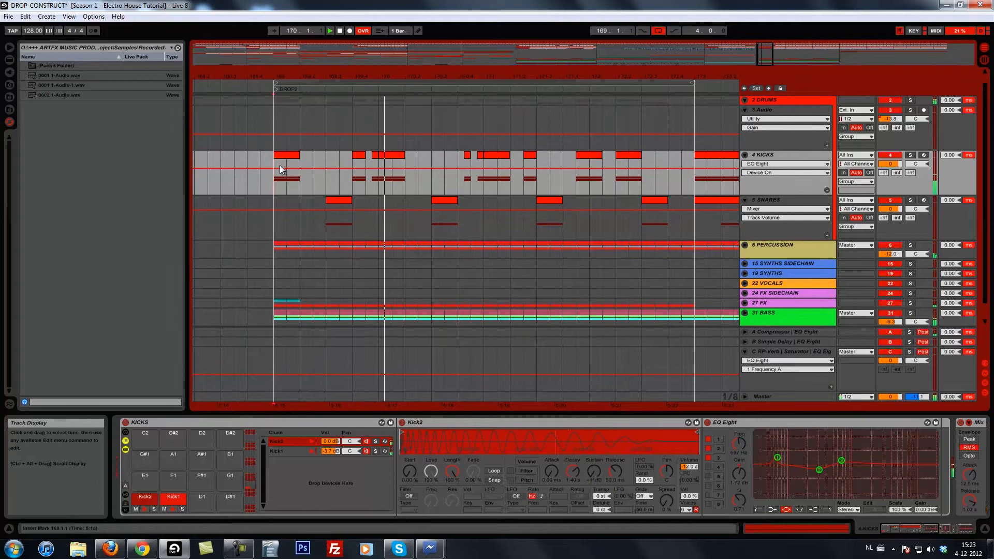
Copy the sixteenth-note kick at 169.4.4 to 169.2.4 and listen to the four bars from bar 169.
click(376, 155)
key(space)
drag(376, 156, 324, 160)
click(316, 170)
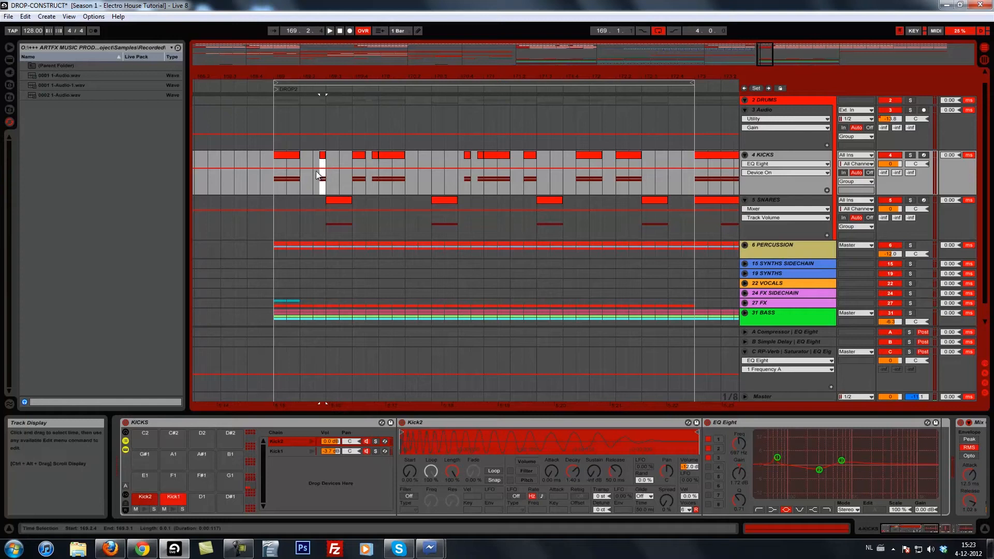
click(276, 177)
key(space)
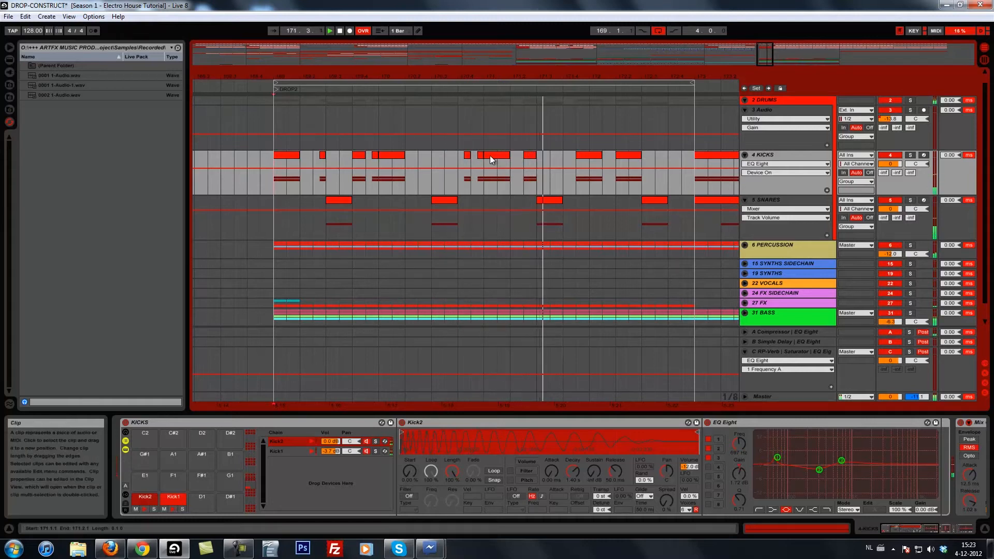
Copy the 171.4.3 kick to 172.1 and replace the 172.2 kick with a sixteenth-note kick at 172.2.4.
click(587, 155)
drag(587, 158, 601, 158)
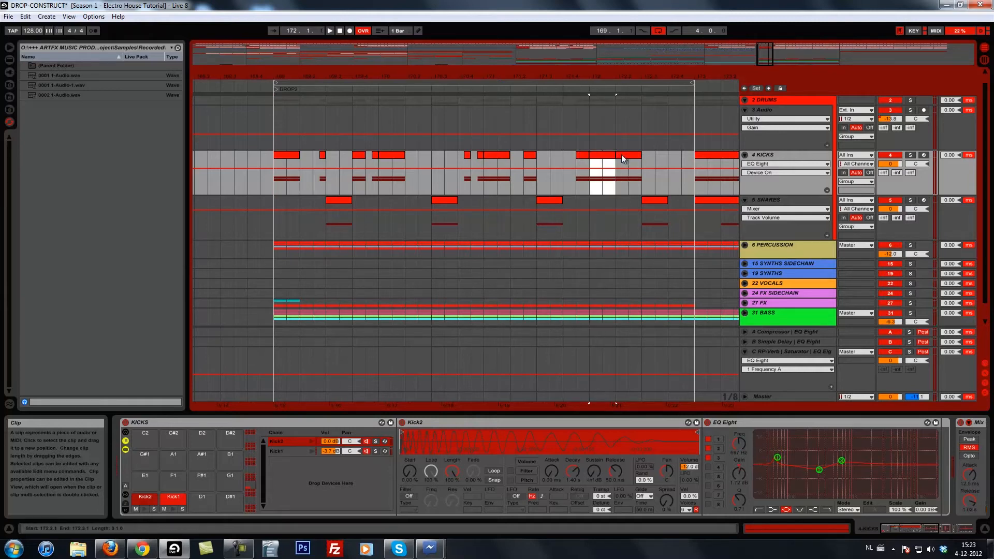
drag(481, 154, 639, 160)
click(625, 156)
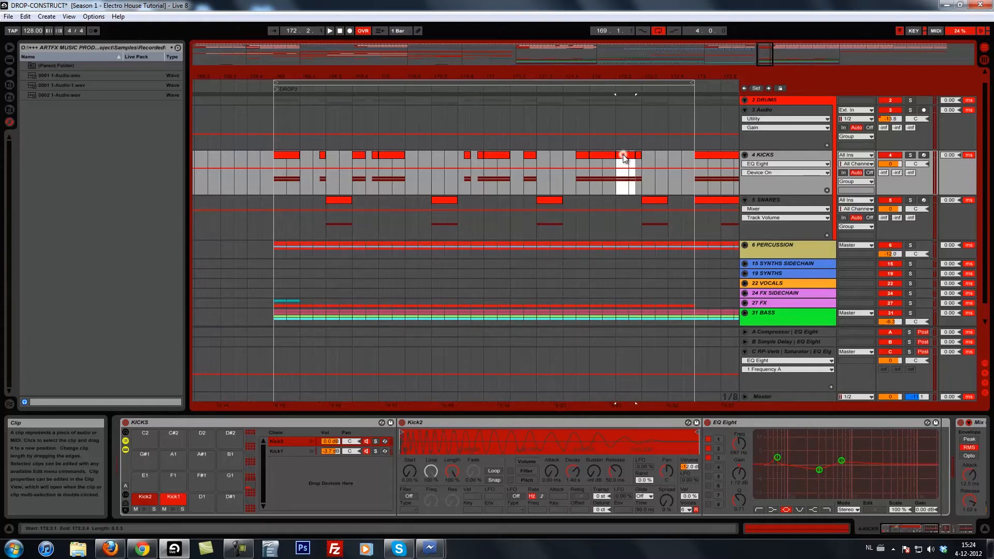
key(Delete)
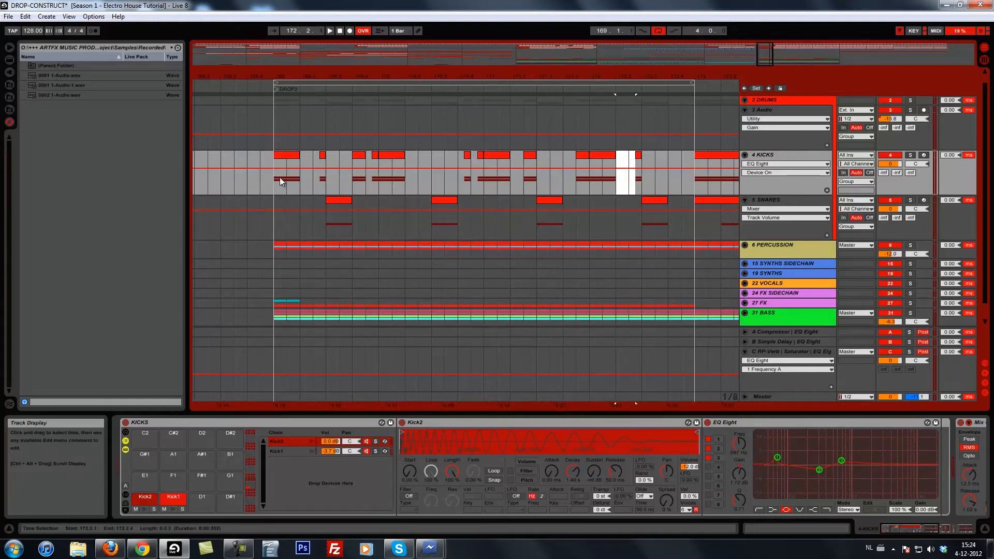
Copy the snare clip at 172.3 to 172.4.3 as a half-beat snare and listen from bar 169.
click(651, 200)
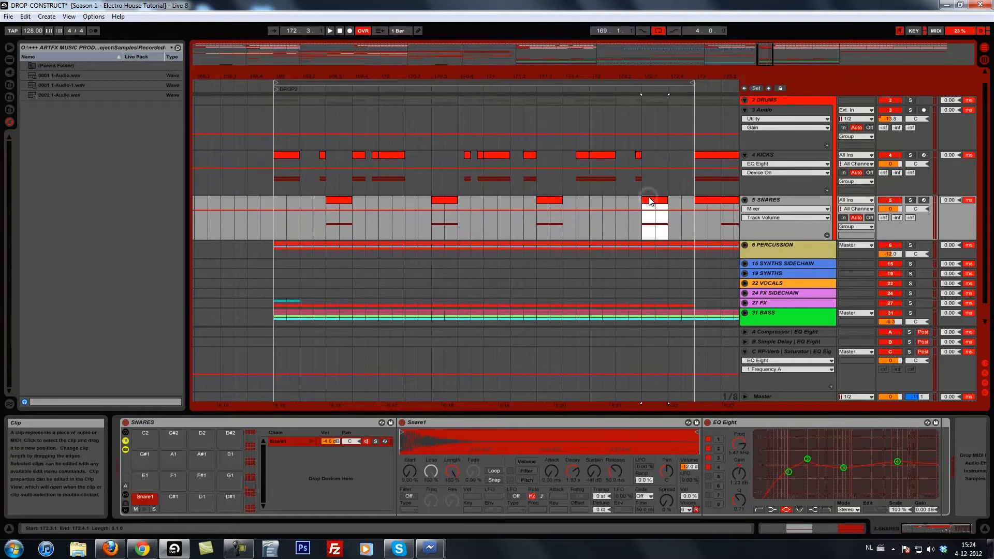
drag(646, 204, 681, 205)
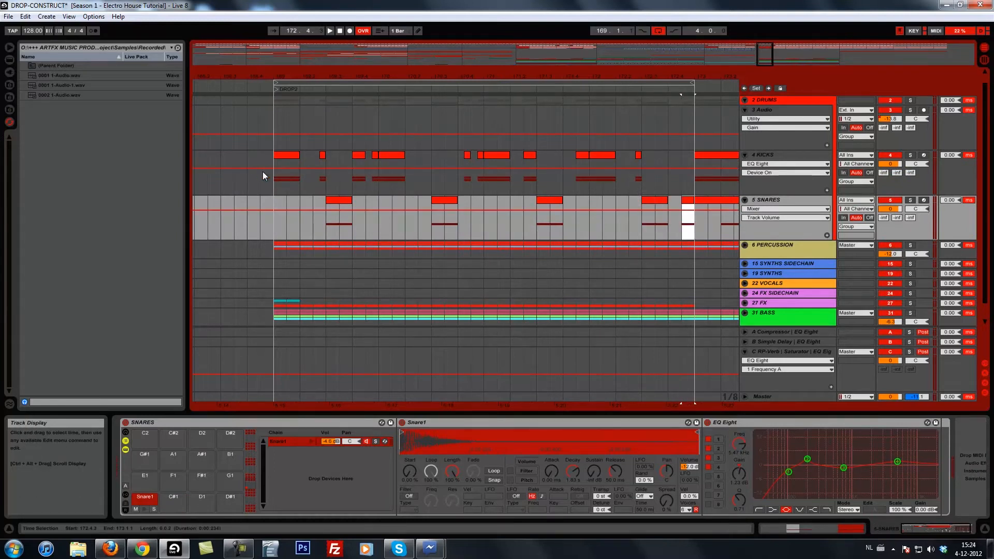
click(273, 175)
key(space)
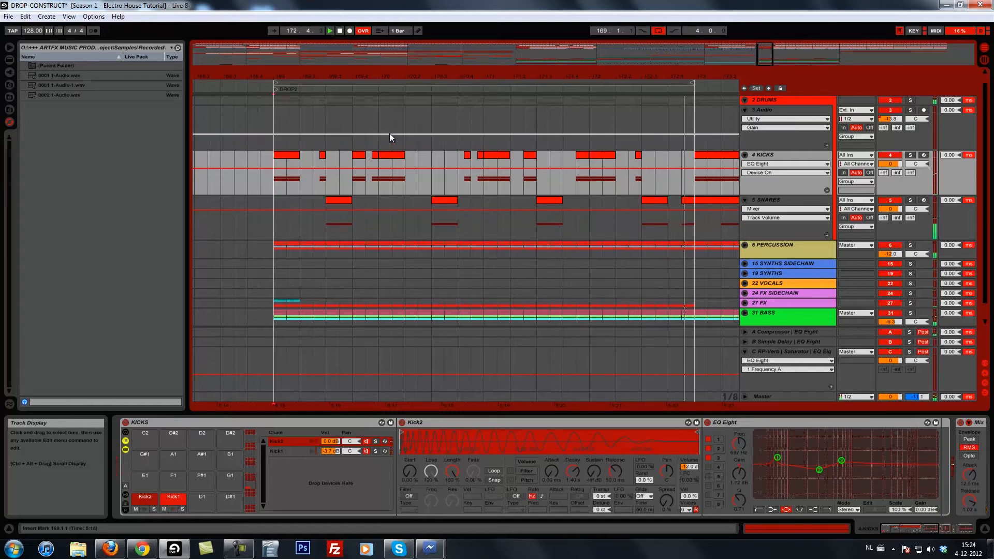
key(space)
Delete the old kick and snare material from bar 173 to bar 181 on the KICKS and SNARES tracks.
drag(368, 75, 399, 70)
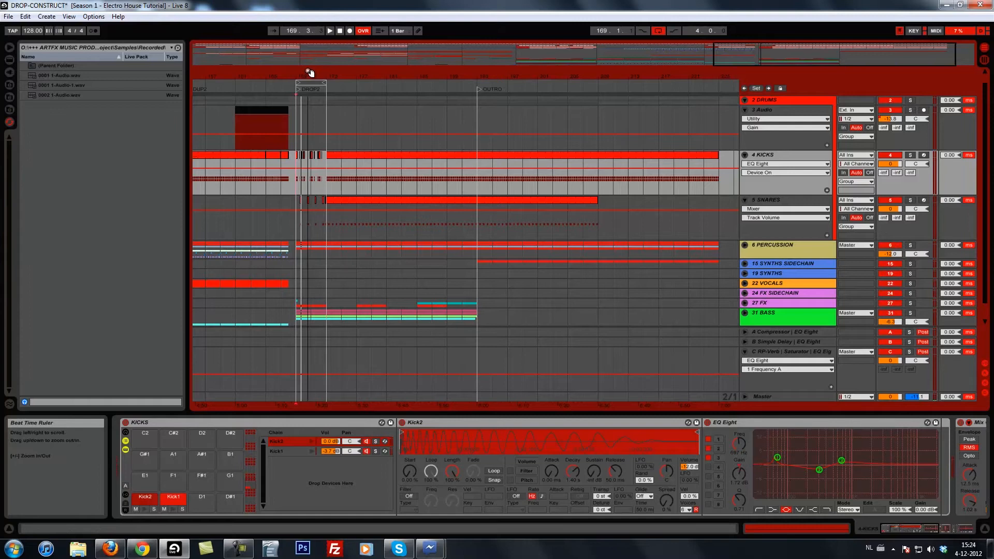
drag(310, 73, 308, 69)
drag(476, 163, 442, 208)
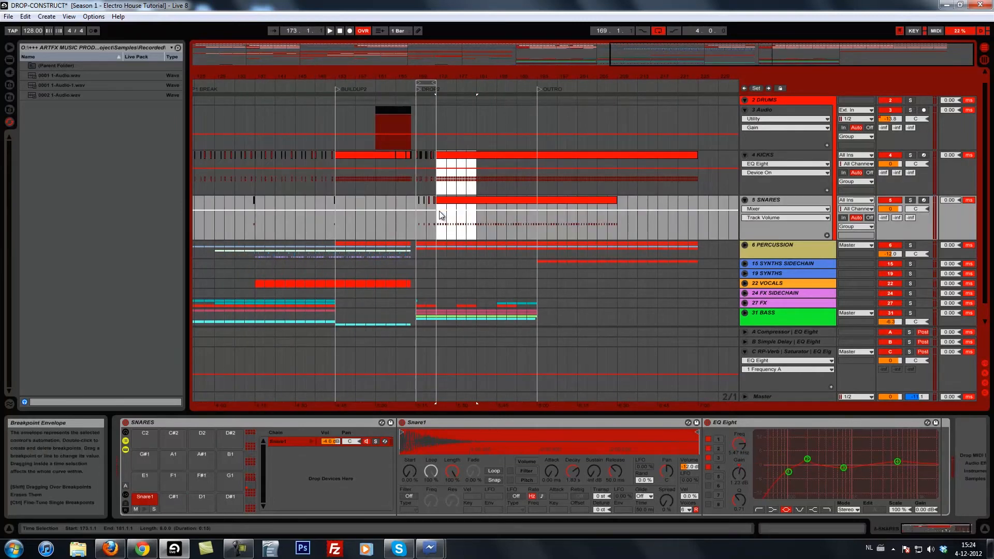
key(Delete)
Trim the start of the long KICKS and SNARES clips after the gap to bar 185.
click(471, 172)
click(461, 177)
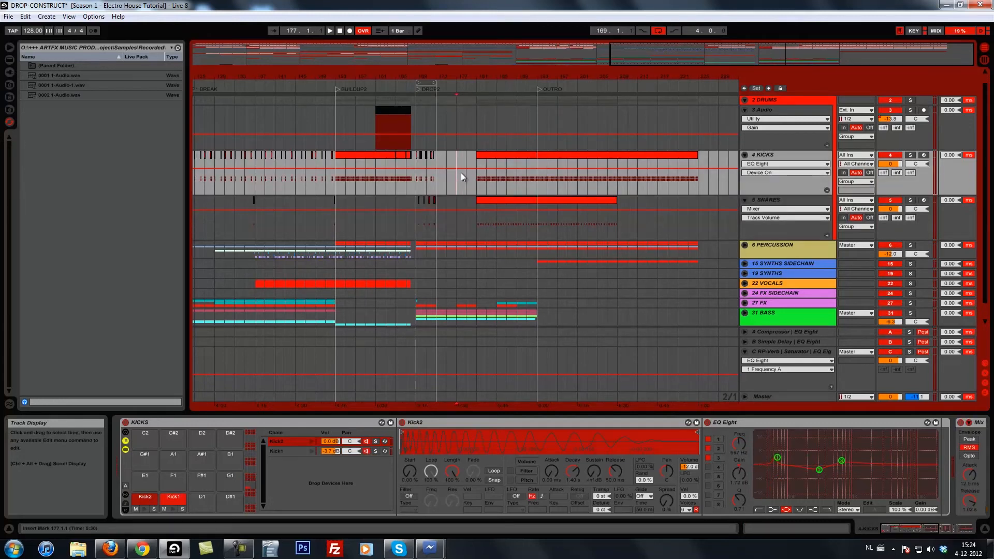
drag(477, 157, 458, 158)
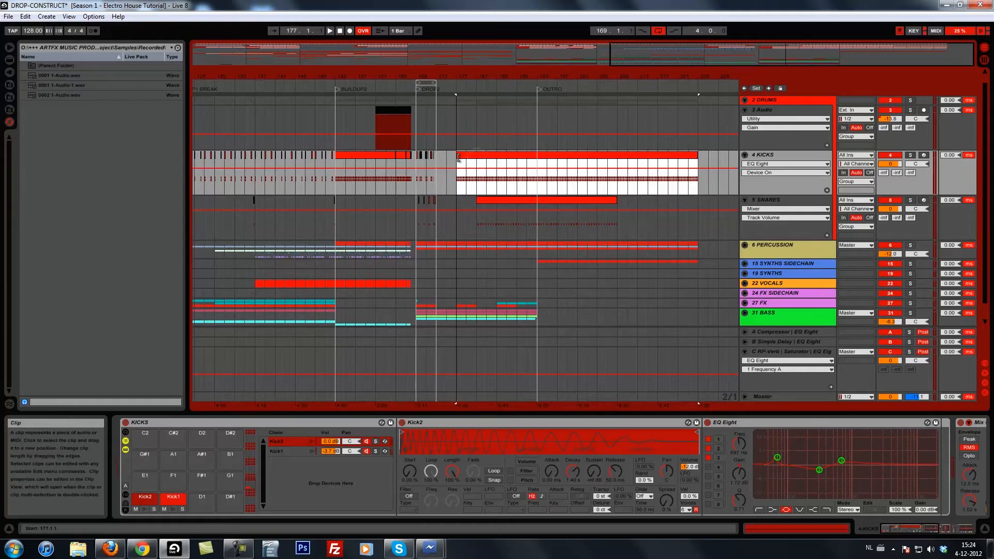
double_click(477, 200)
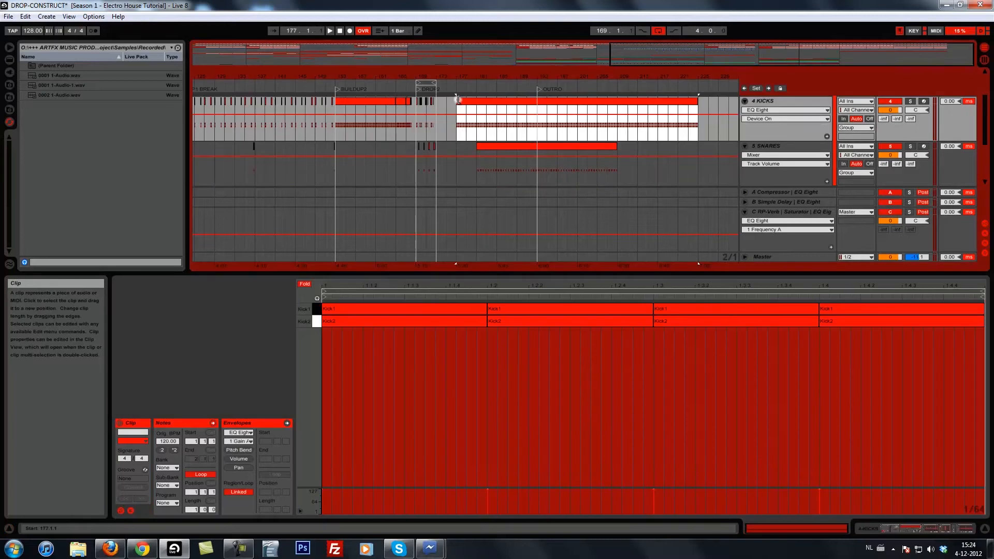
click(458, 101)
mouse_move(486, 101)
mouse_down()
mouse_move(506, 101)
mouse_move(497, 101)
mouse_up()
drag(478, 147, 501, 145)
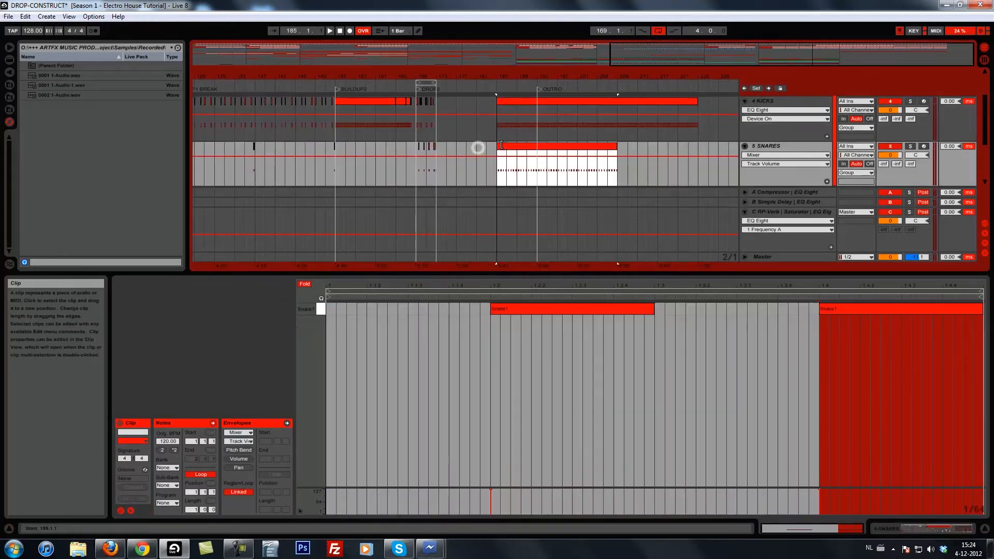
Listen to the transition into the kick and snare clips at bar 185 and bring back the KICKS device chain.
click(479, 129)
key(space)
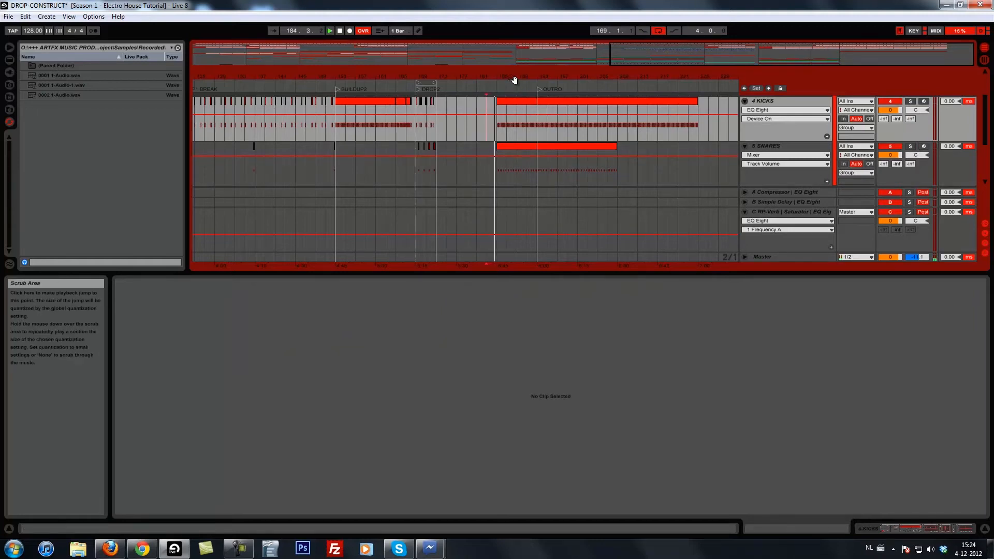
scroll(502, 122, up, 1)
scroll(501, 123, down, 1)
key(space)
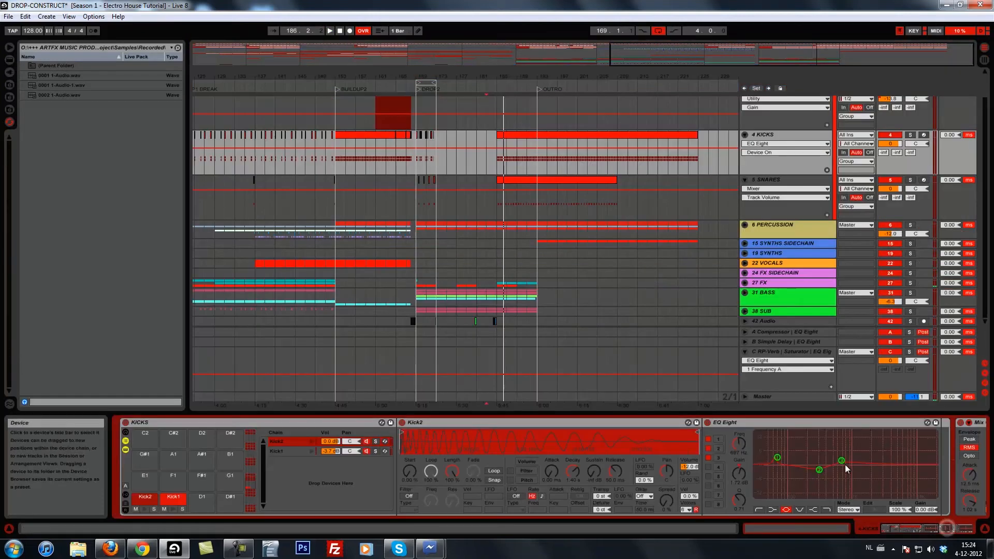
Consolidate the kicks and snares of bars 169 to 173 into one clip per track and duplicate both clips to bar 173.
drag(430, 77, 428, 77)
drag(469, 204, 375, 161)
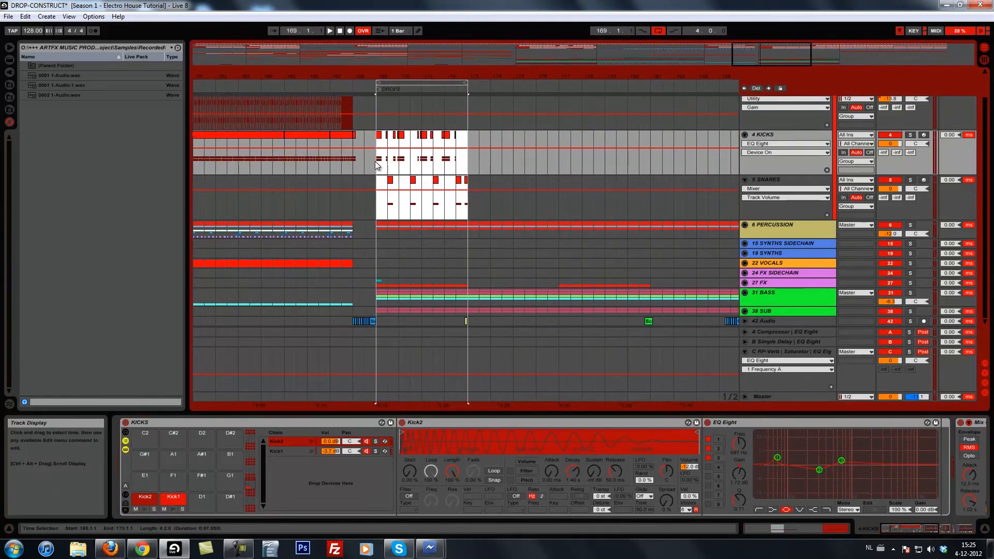
key(ctrl+j)
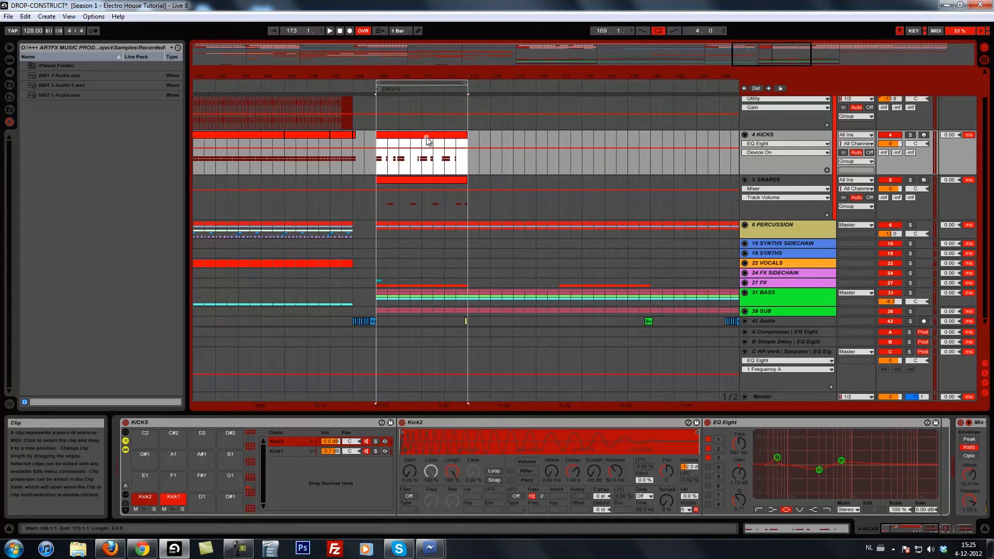
click(407, 180)
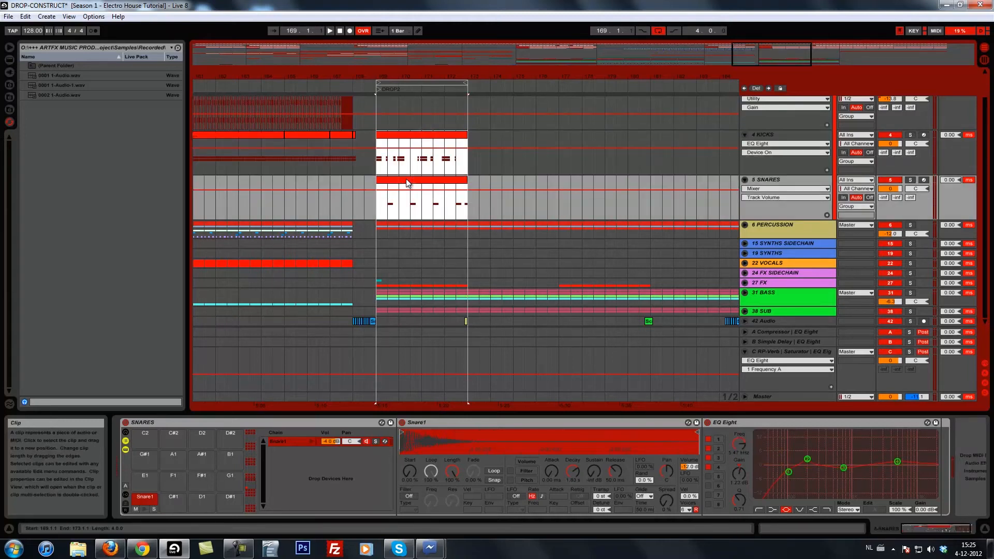
key(ctrl+d)
Extend the loop to eight bars, from 169 to 177, and listen to the repeated drum pattern from bar 168.
drag(467, 81, 559, 82)
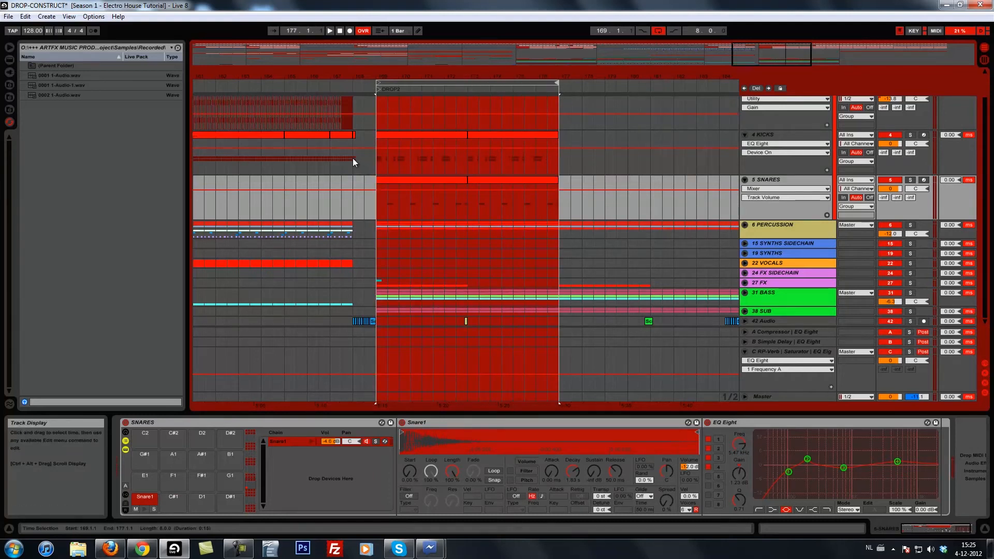
click(350, 157)
key(space)
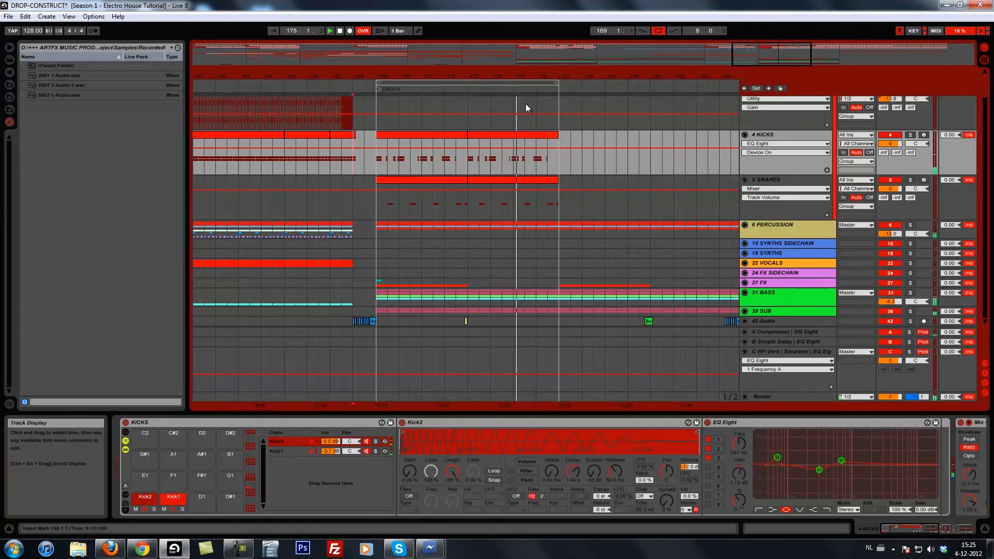
drag(512, 75, 512, 101)
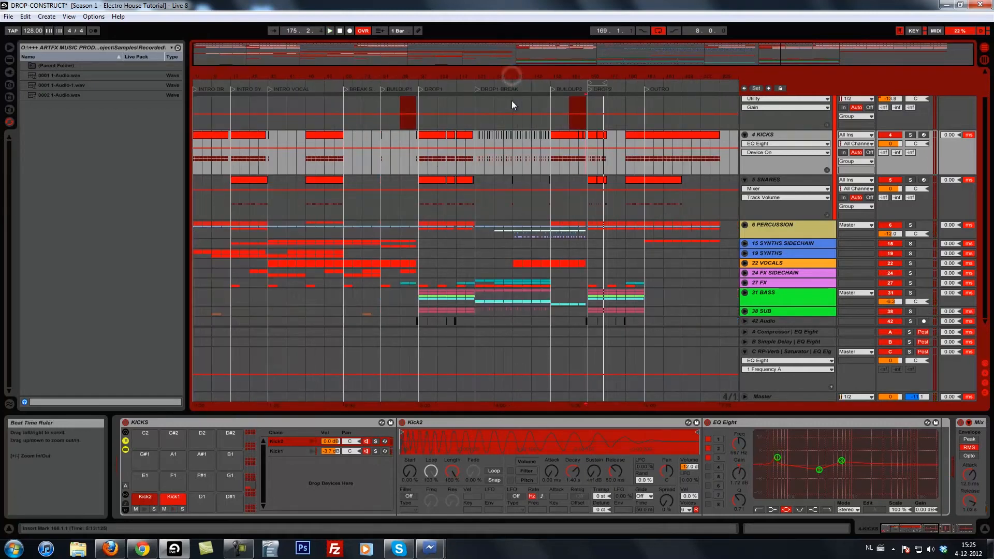
Open the KICKS clip at bar 173 in the note editor and listen to its kicks around bar 174.
drag(599, 77, 492, 91)
double_click(589, 135)
key(space)
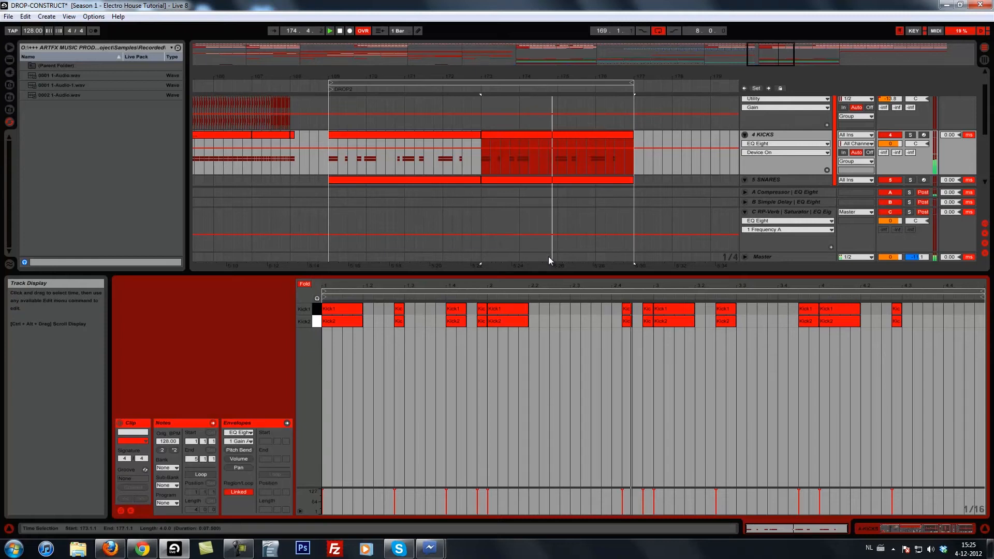
click(628, 308)
click(633, 309)
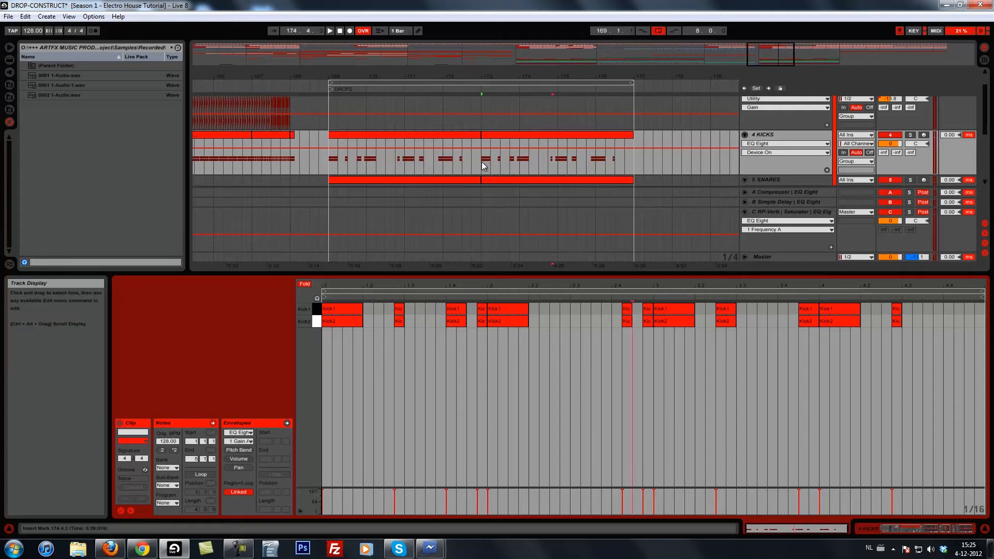
click(548, 156)
key(space)
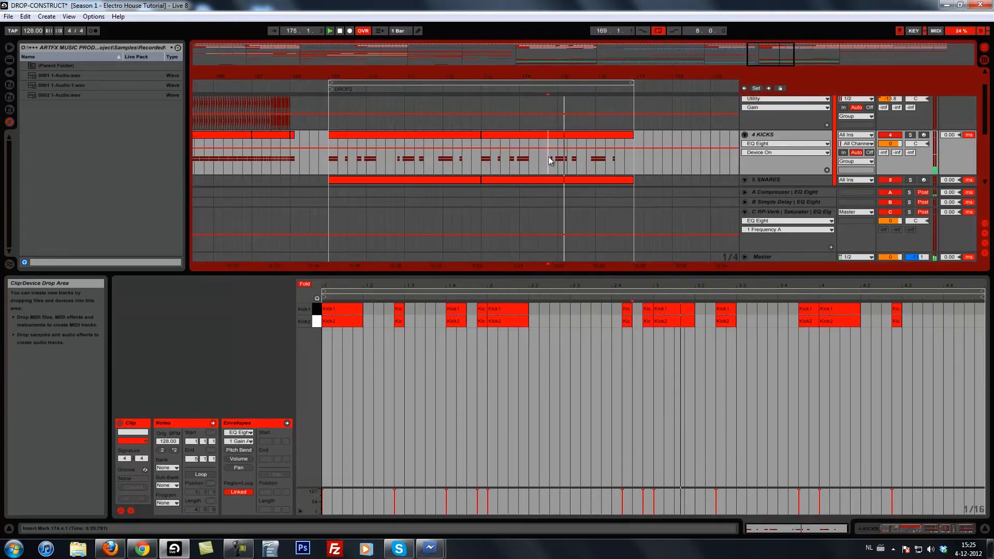
Delete the two short Kick1 and Kick2 pairs in beat 2.4 of the bar-173 clip and listen from bar 173.
drag(617, 306, 646, 332)
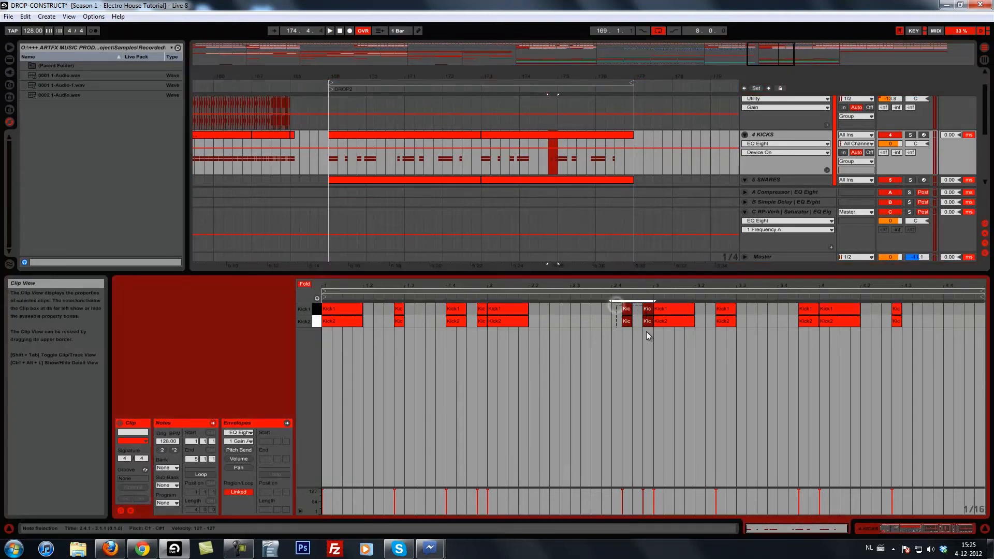
key(Delete)
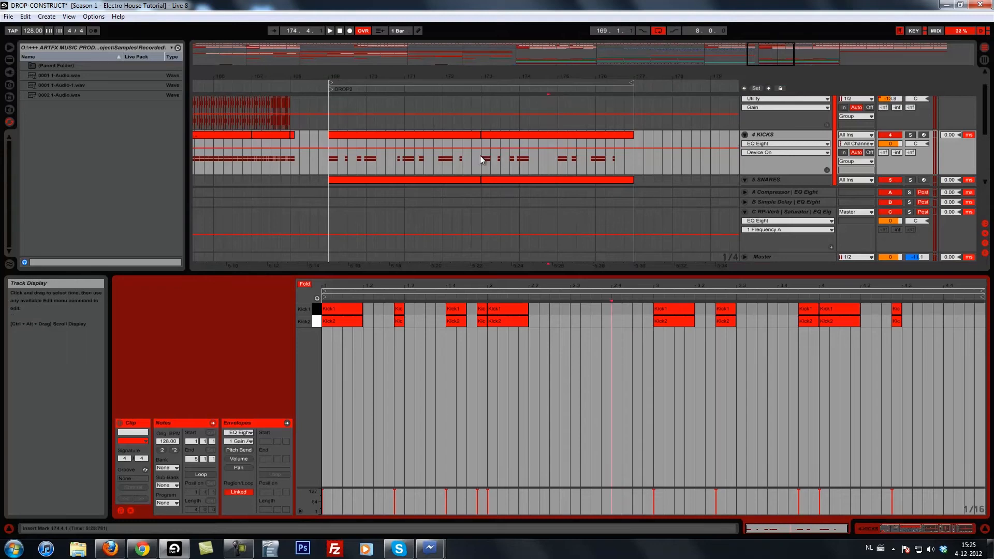
click(476, 158)
key(ctrl+z)
scroll(558, 155, down, 5)
scroll(559, 150, up, 4)
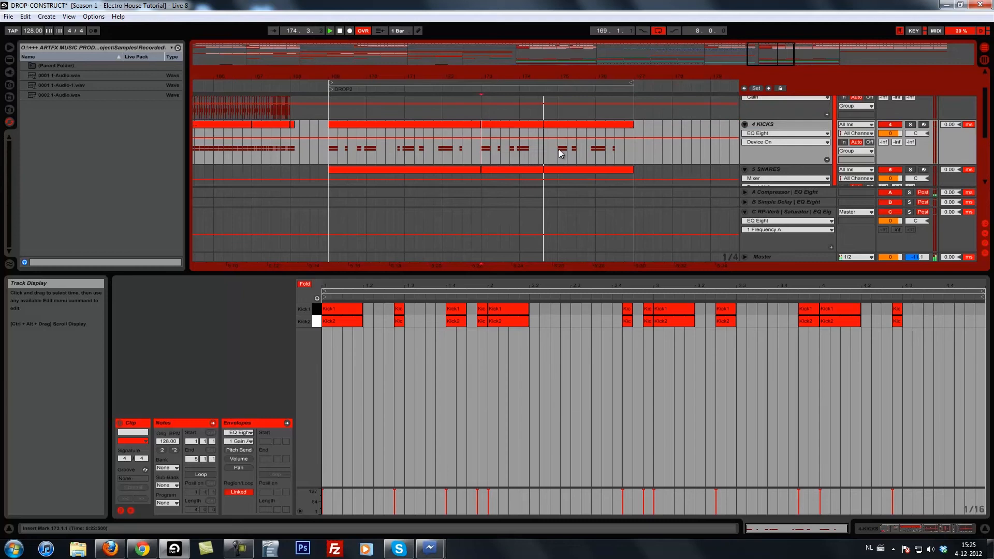
scroll(559, 151, down, 3)
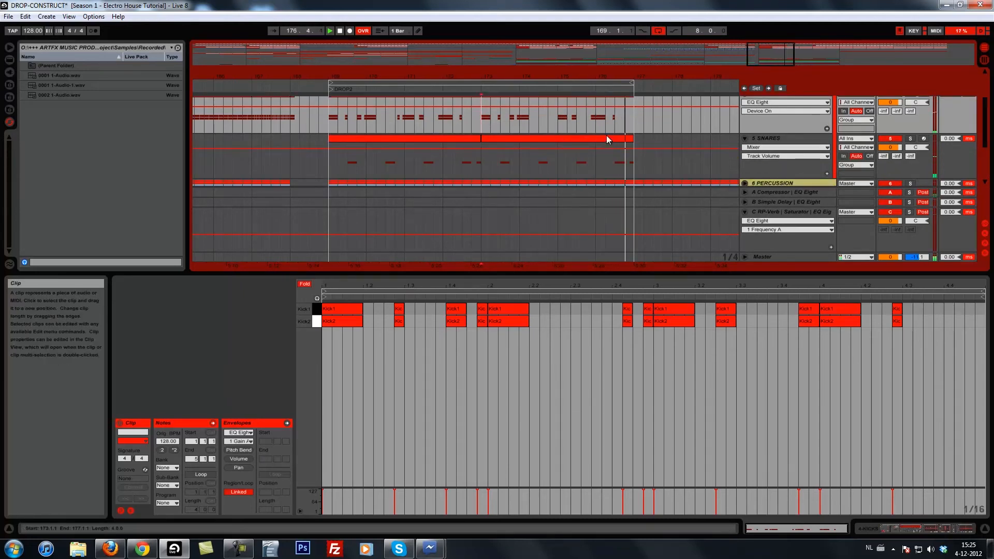
In the SNARES clip at bar 173, shorten the snare at 4.3.1 to three sixteenths and copy it to 4.3.4.
drag(594, 77, 590, 71)
scroll(609, 165, up, 1)
scroll(610, 166, down, 1)
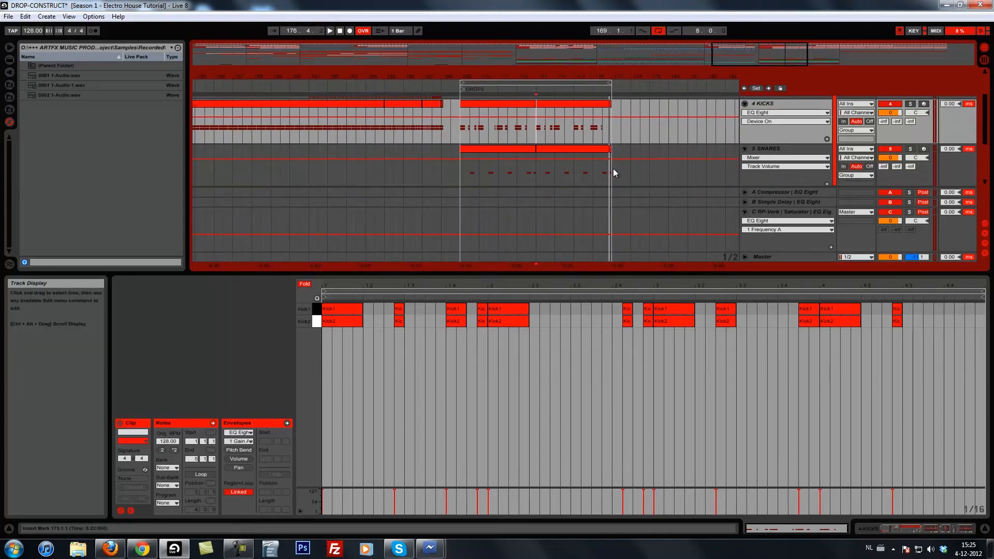
click(610, 170)
mouse_move(610, 170)
mouse_down()
mouse_move(544, 171)
mouse_move(461, 129)
mouse_move(604, 176)
mouse_up()
click(908, 311)
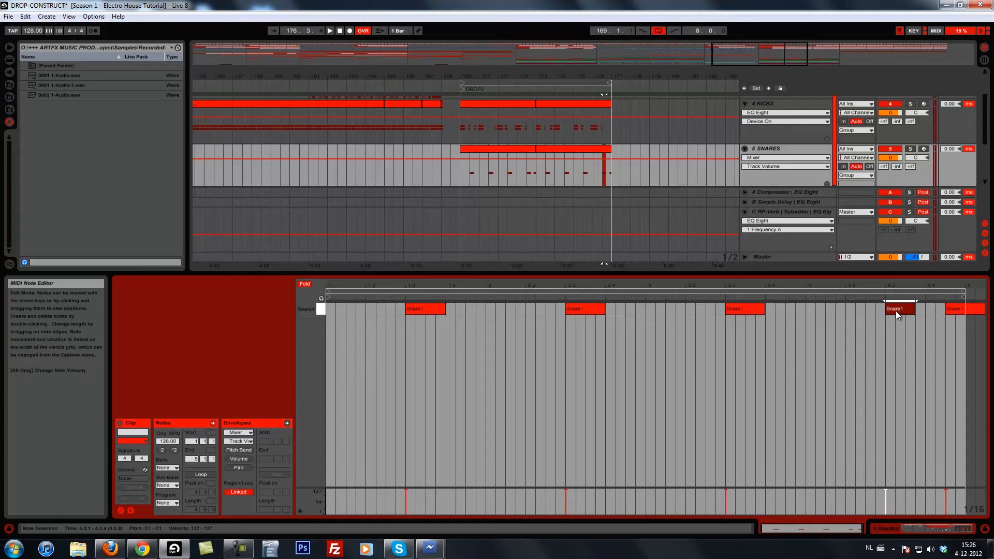
click(602, 169)
key(space)
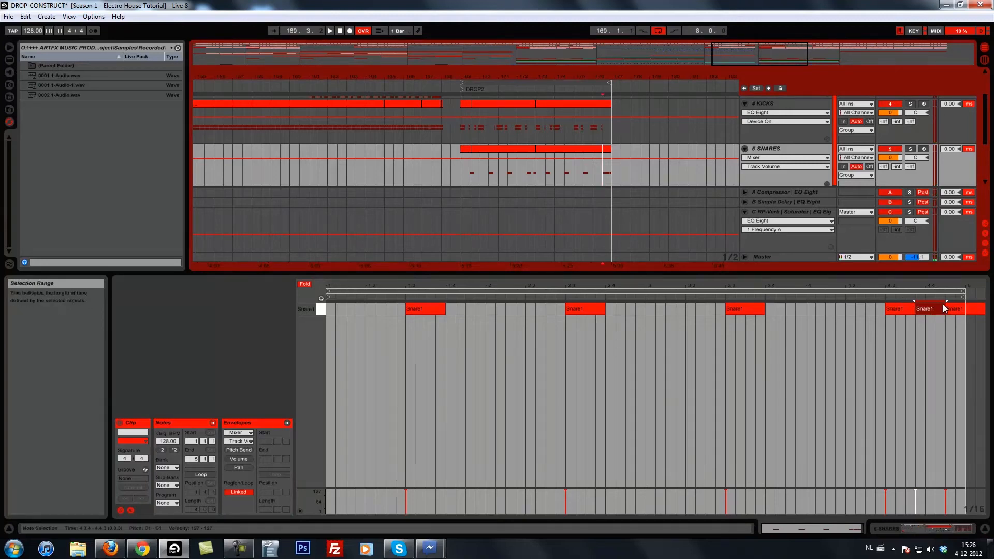
Finish the snare fill with sixteenth-note snares at 4.4.3 and 4.4.4 and listen to it.
click(982, 311)
drag(984, 310, 962, 312)
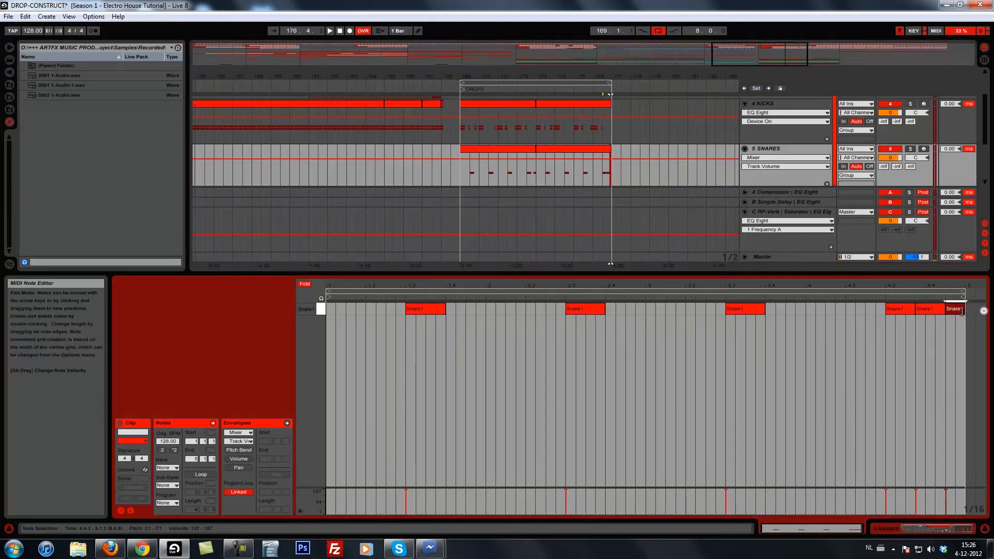
double_click(959, 312)
click(600, 171)
key(space)
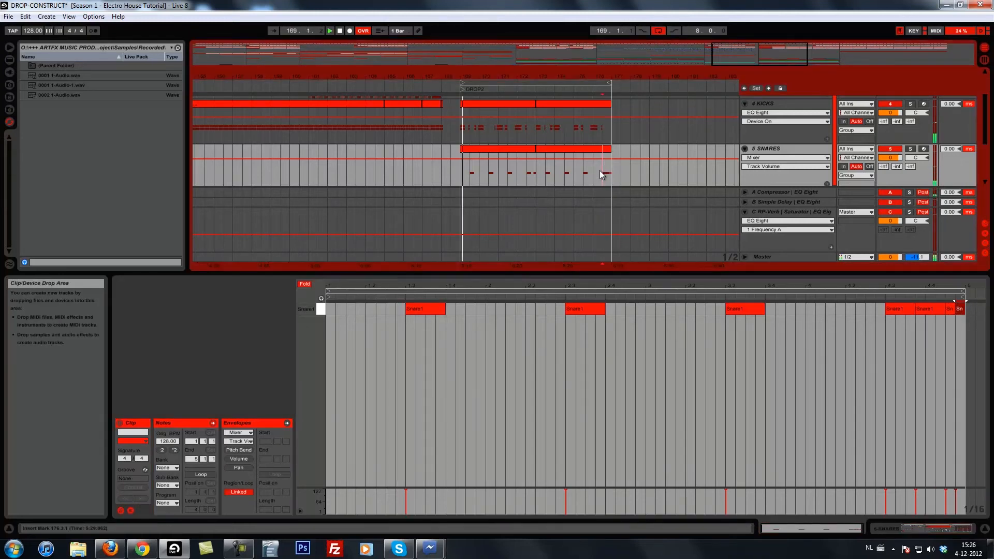
click(914, 307)
click(917, 307)
key(space)
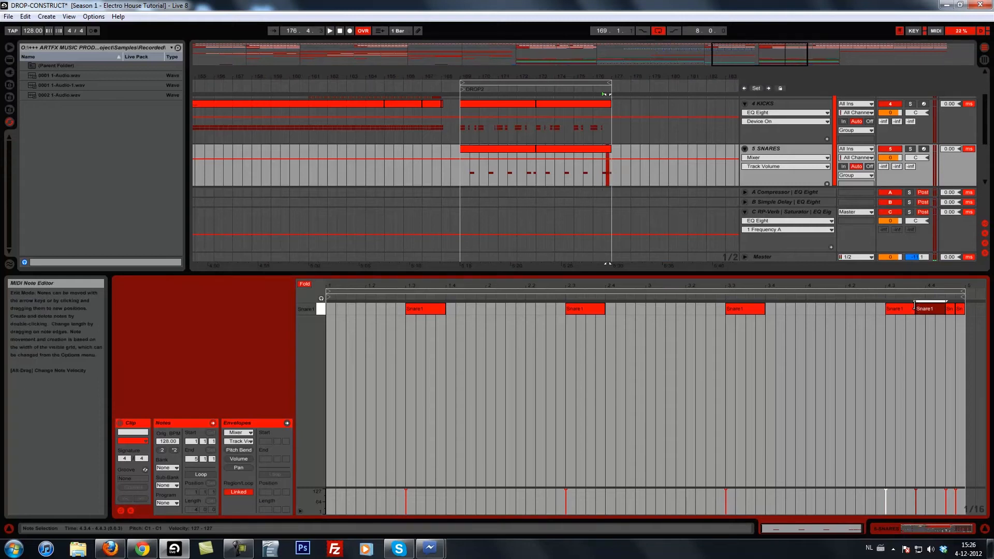
drag(928, 308, 918, 313)
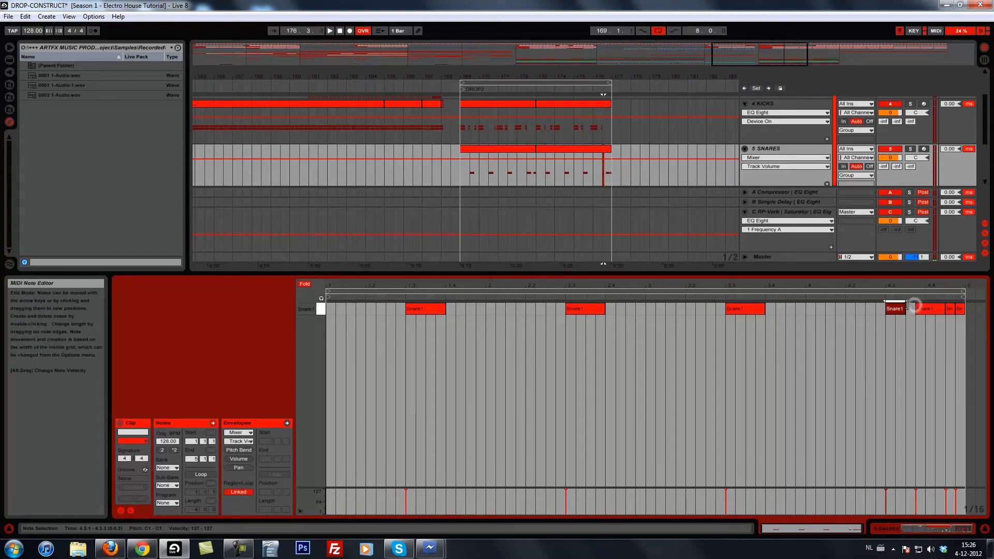
In the KICKS clip at bar 173, copy the last short kick pair to 4.4.1, lengthen it to two sixteenths, and listen.
click(606, 104)
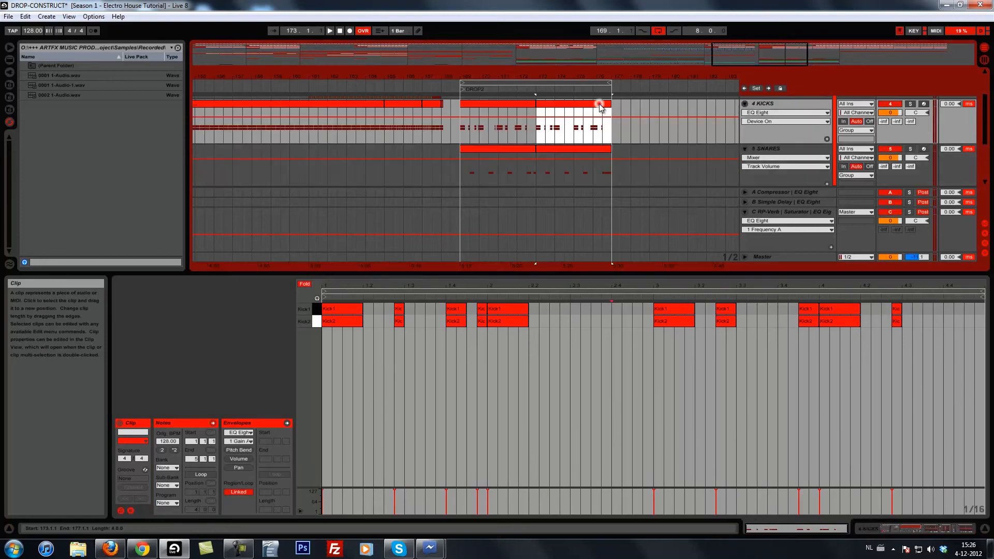
click(896, 309)
shift+click(898, 321)
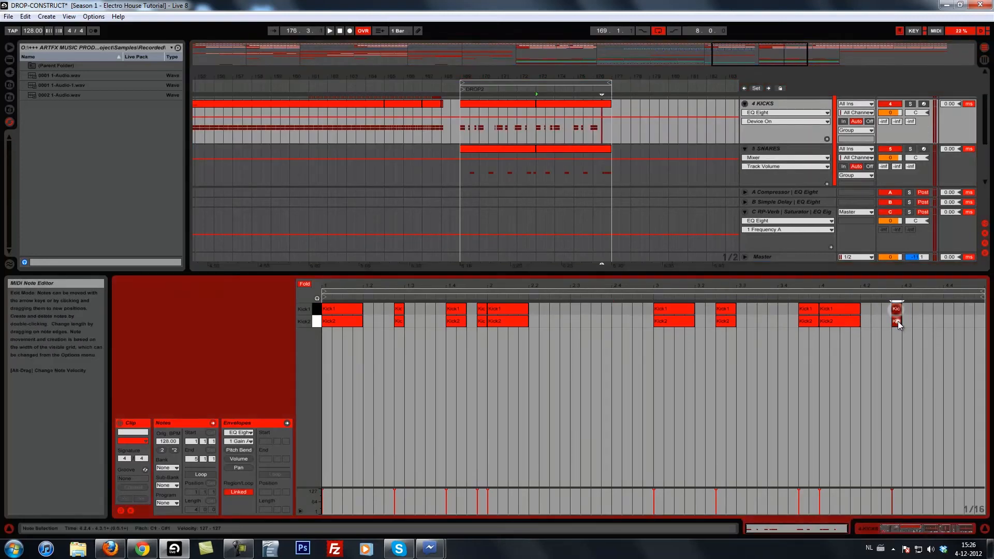
drag(899, 321, 949, 319)
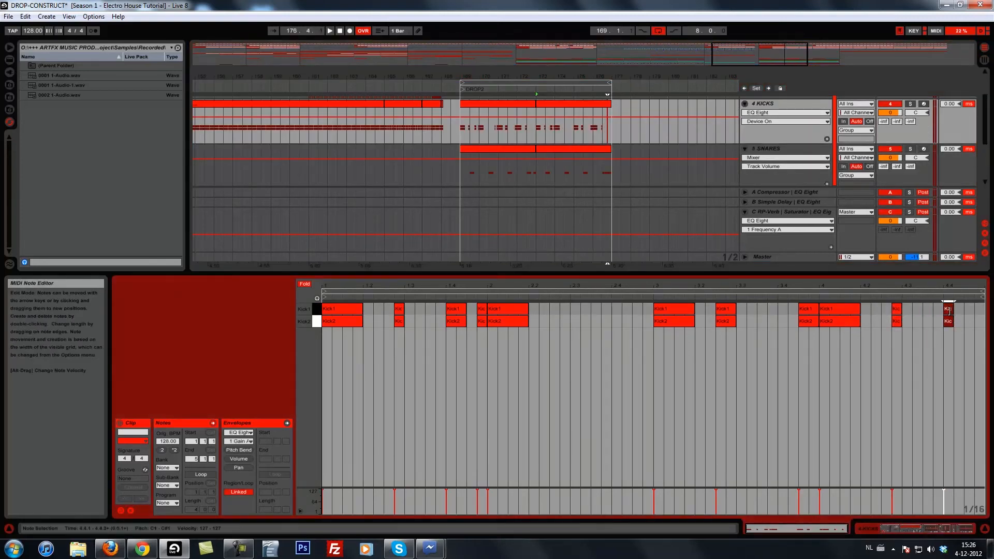
click(591, 129)
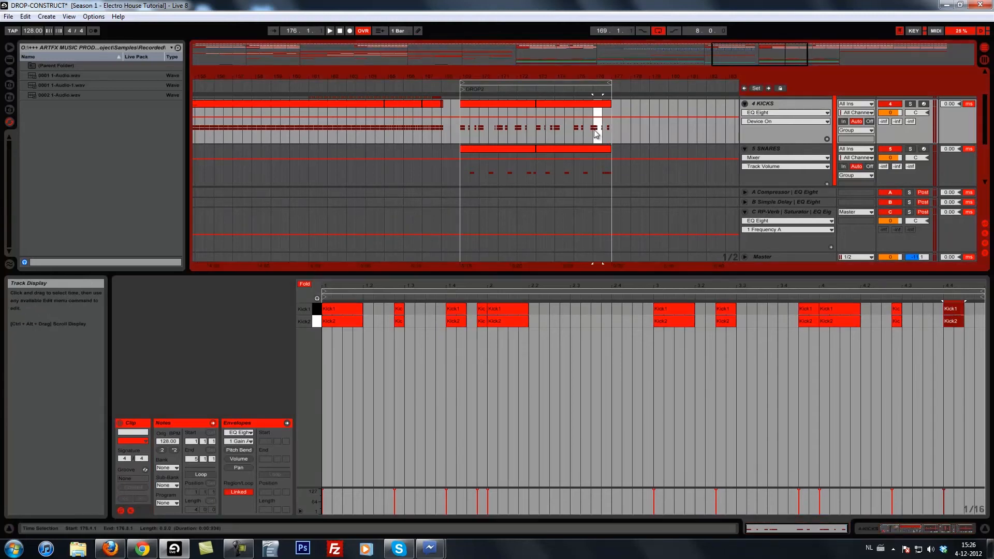
key(space)
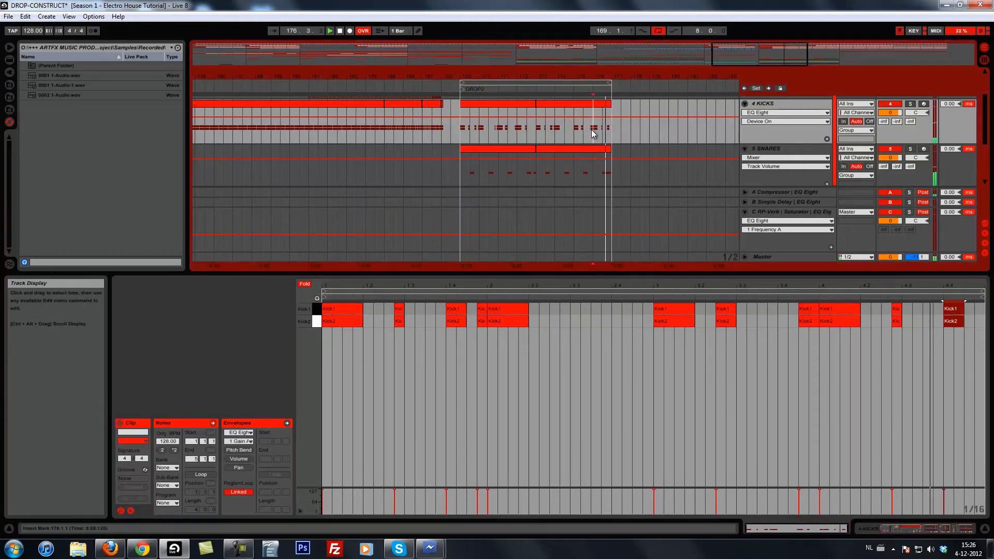
key(space)
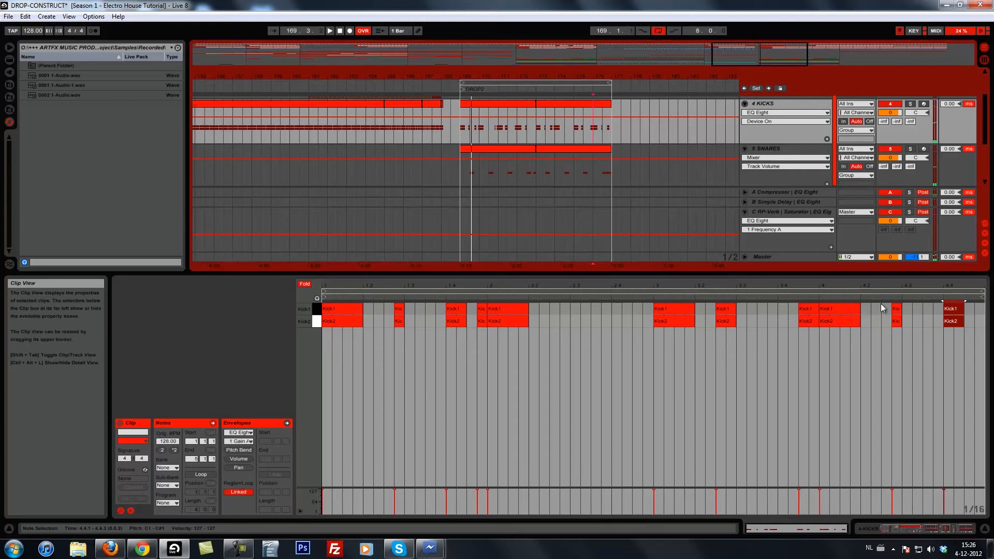
Try the fill without the short kick pair at 4.2.4, undo the deletion, and listen again.
click(897, 311)
shift+click(897, 317)
key(Delete)
key(space)
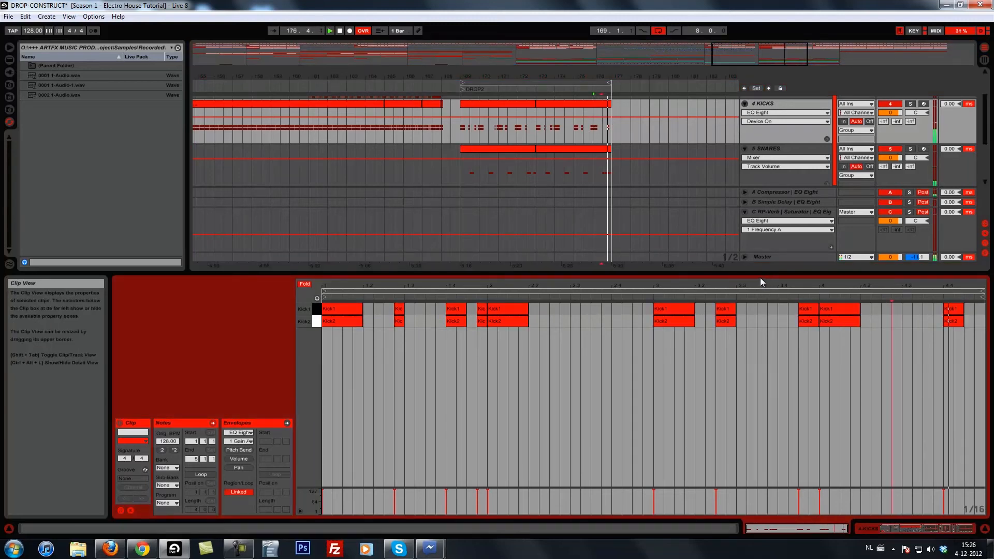
key(space)
click(806, 312)
key(ctrl+z)
key(space)
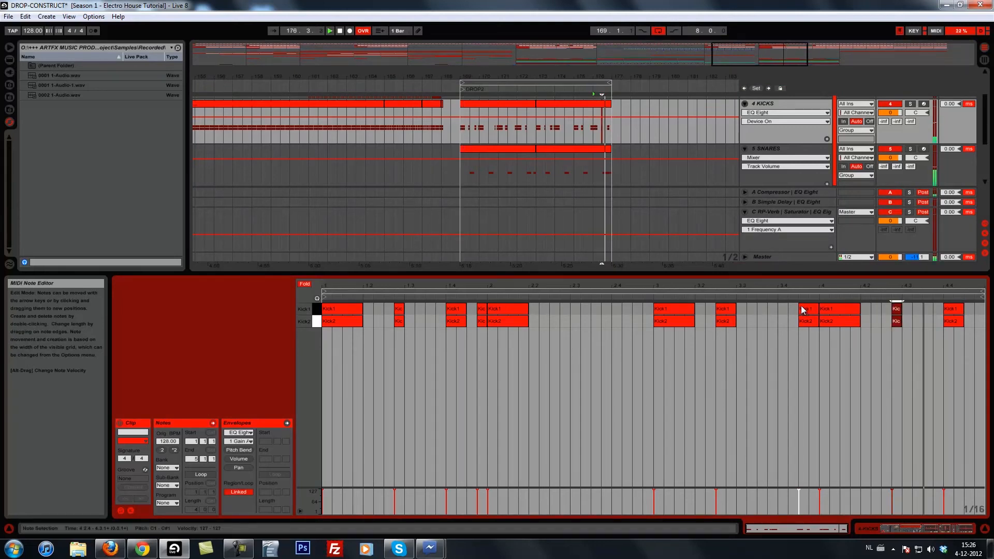
Move the last kick pair to 4.3.4, shorten it to a sixteenth, copy it to 4.4.1, and listen to the fill.
key(space)
click(955, 318)
click(955, 310)
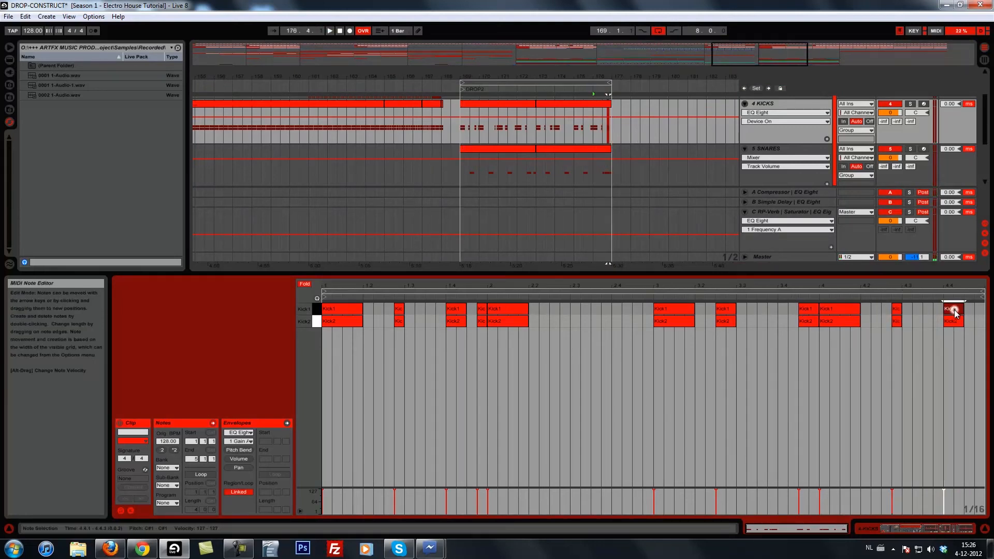
drag(951, 324, 946, 322)
key(space)
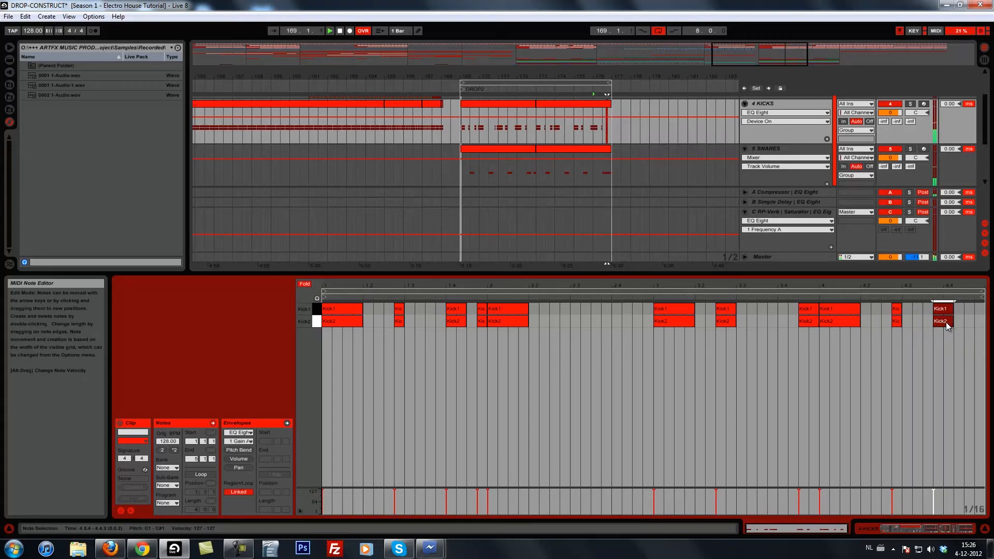
key(space)
mouse_move(952, 322)
mouse_down()
mouse_move(941, 321)
mouse_move(951, 324)
mouse_up()
key(space)
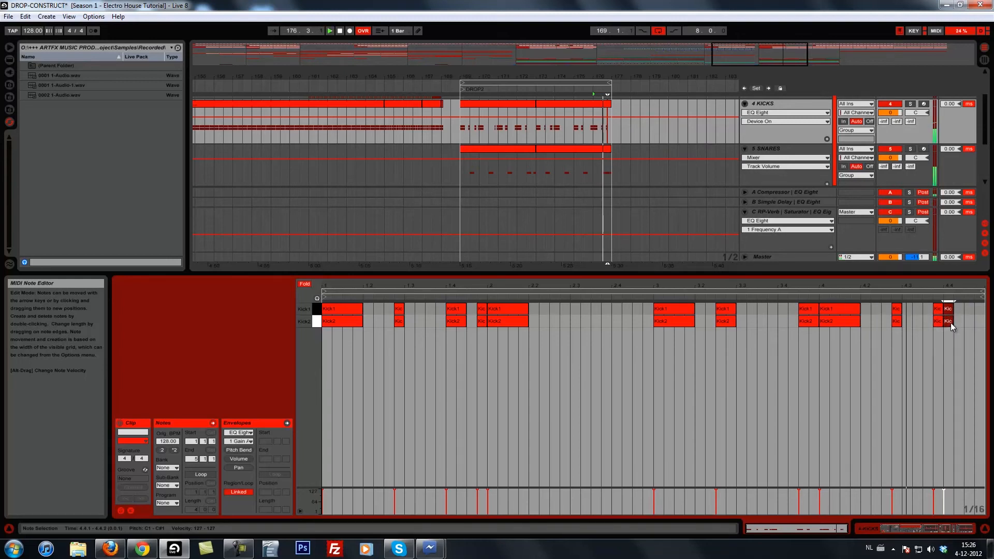
Shift the two closing sixteenth-note kick pairs to 4.4.1 and 4.4.2 and listen to the fill.
click(939, 322)
key(space)
shift+click(939, 309)
key(Right)
key(Right)
key(space)
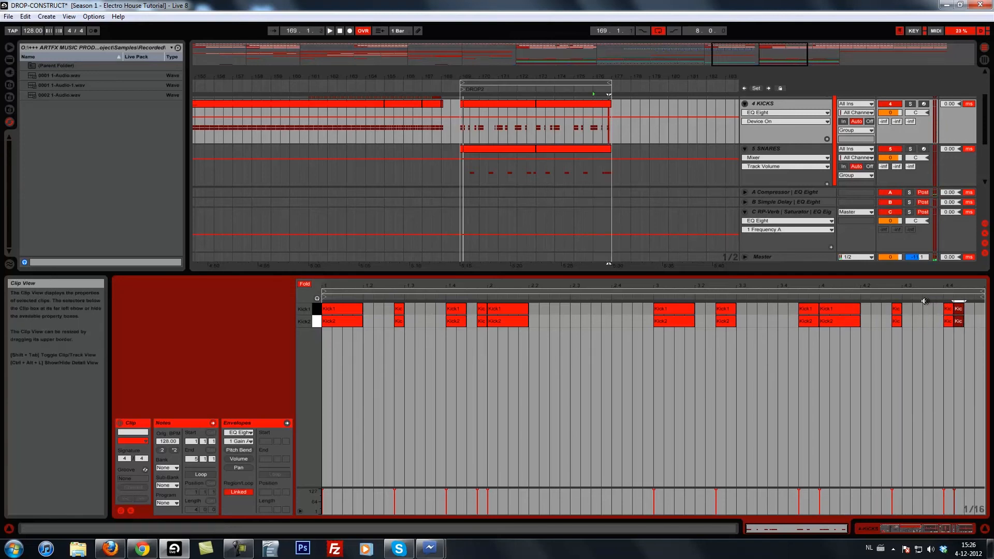
key(space)
Duplicate the KICKS and SNARES clips of bars 169 to 177 to bar 177 and extend the loop to 16 bars.
drag(585, 74, 581, 74)
drag(590, 167, 535, 130)
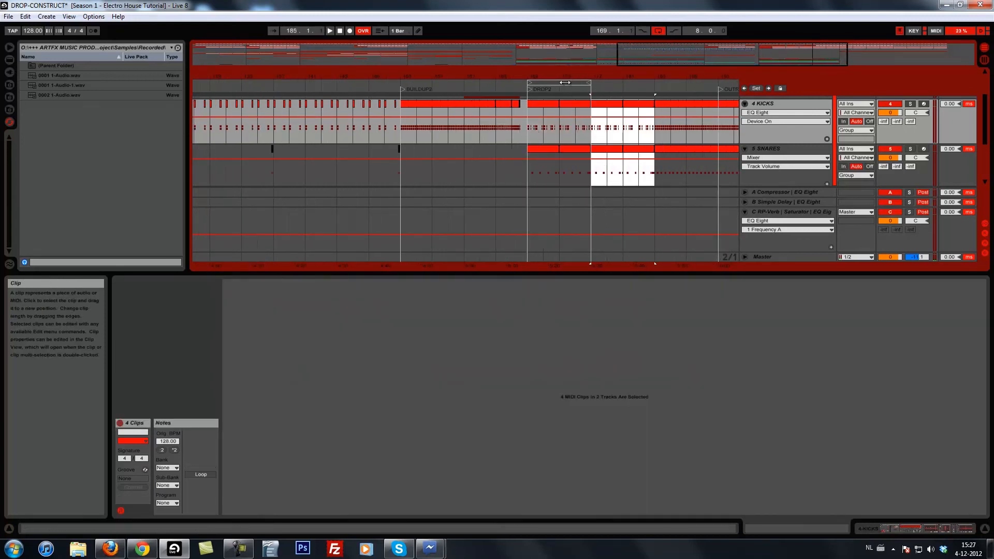
drag(590, 81, 654, 82)
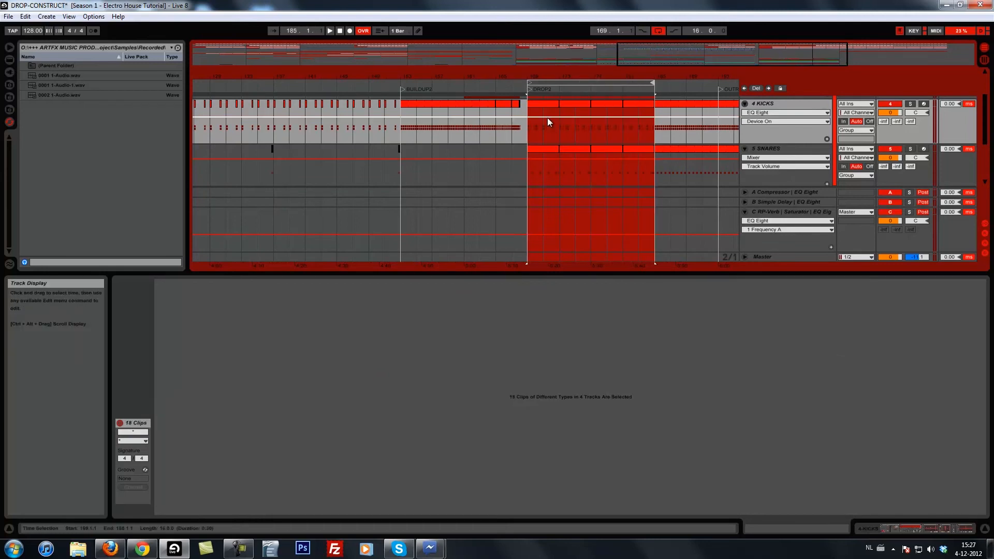
Listen to the drop from bar 167, extend the loop to 24 bars, and show the SNARES device chain.
click(514, 129)
key(space)
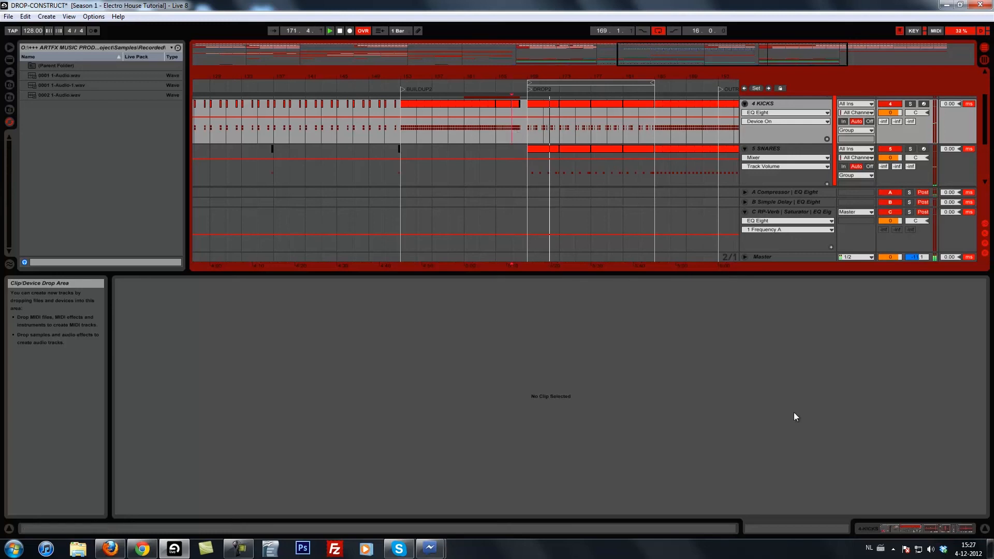
click(874, 530)
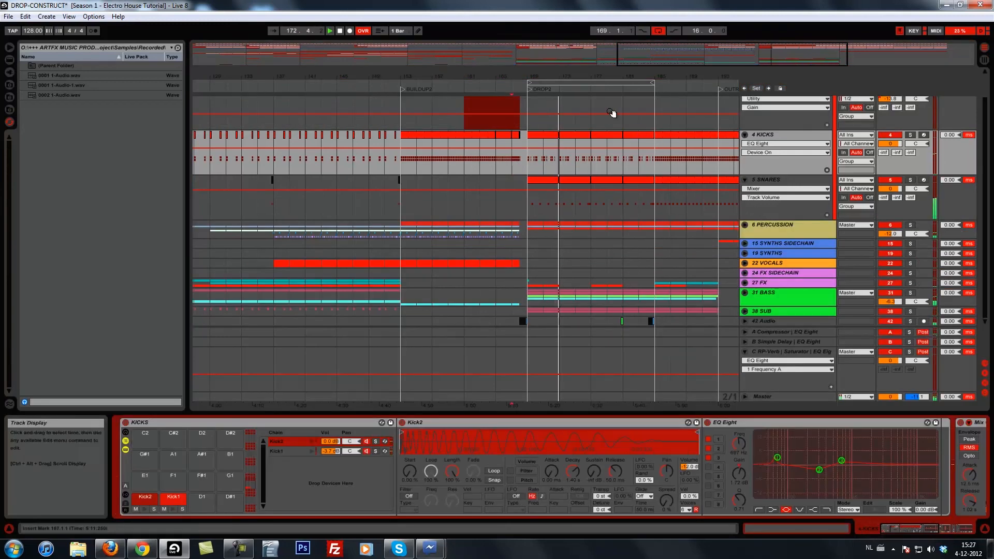
drag(652, 84, 526, 70)
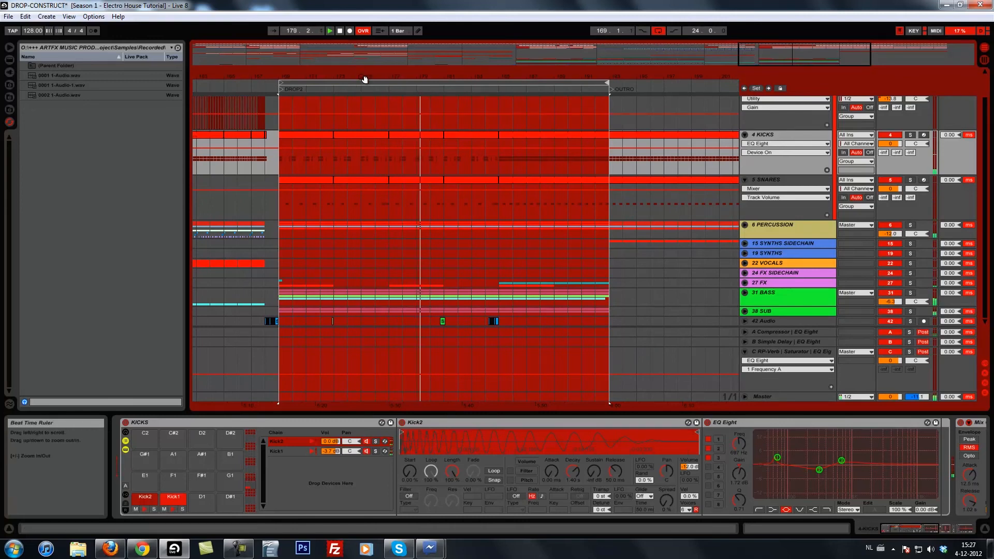
click(767, 177)
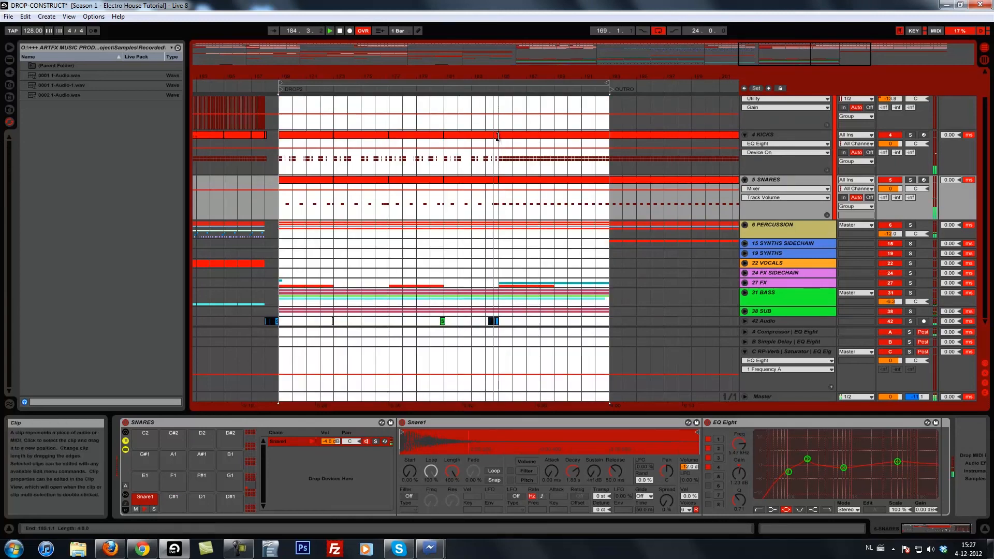
Try resizing the KICKS clip at its bar 185 edge, undo the resize, and place the insert marker at bar 185.
drag(496, 136, 498, 137)
key(space)
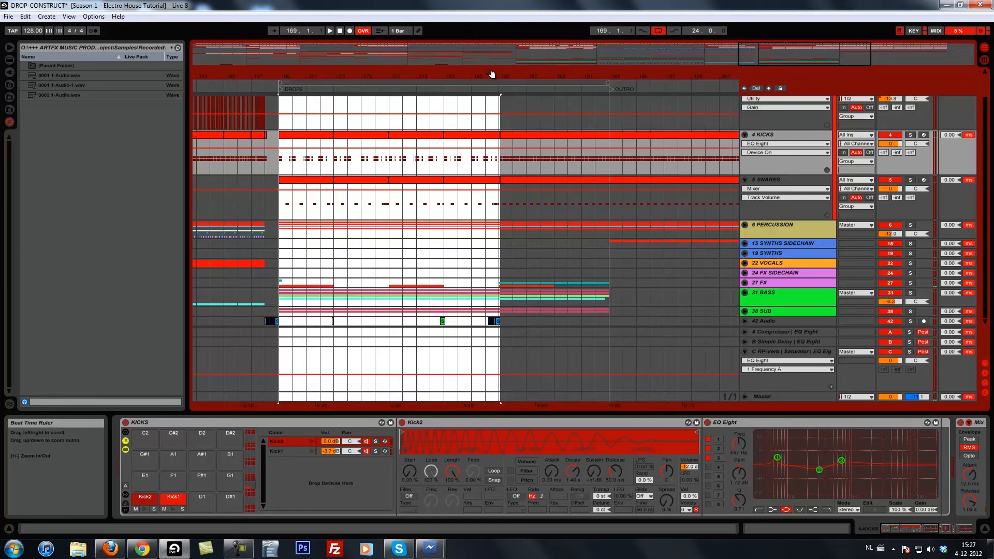
click(25, 17)
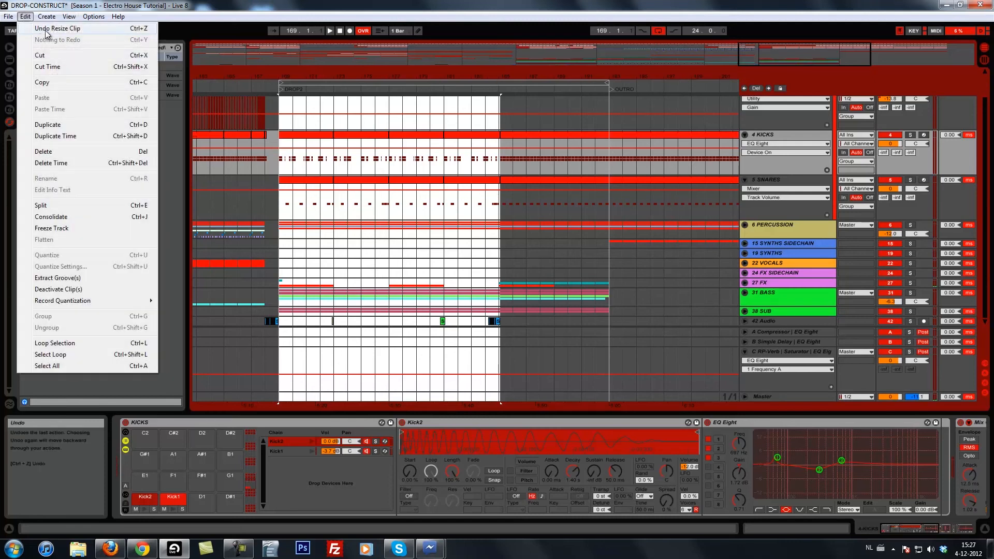
click(45, 29)
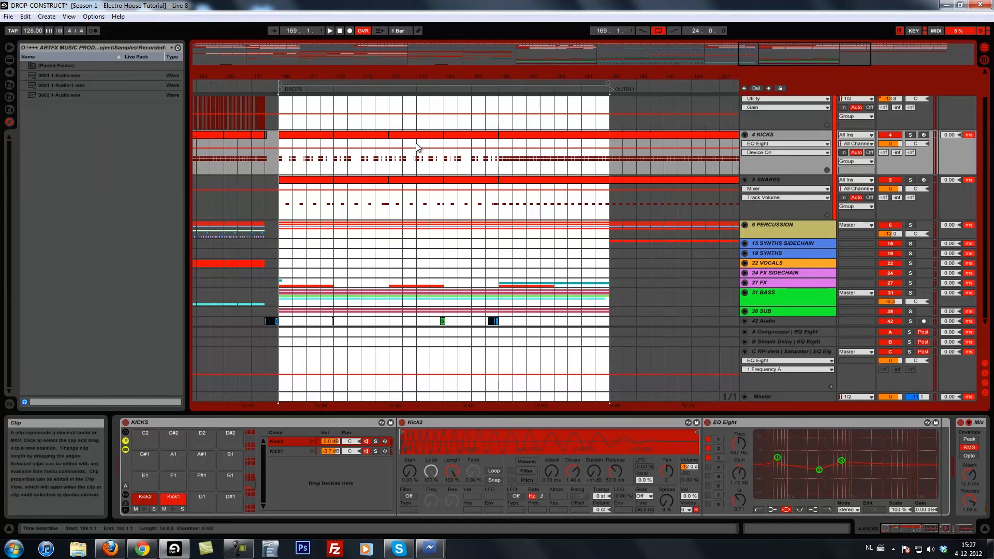
click(500, 163)
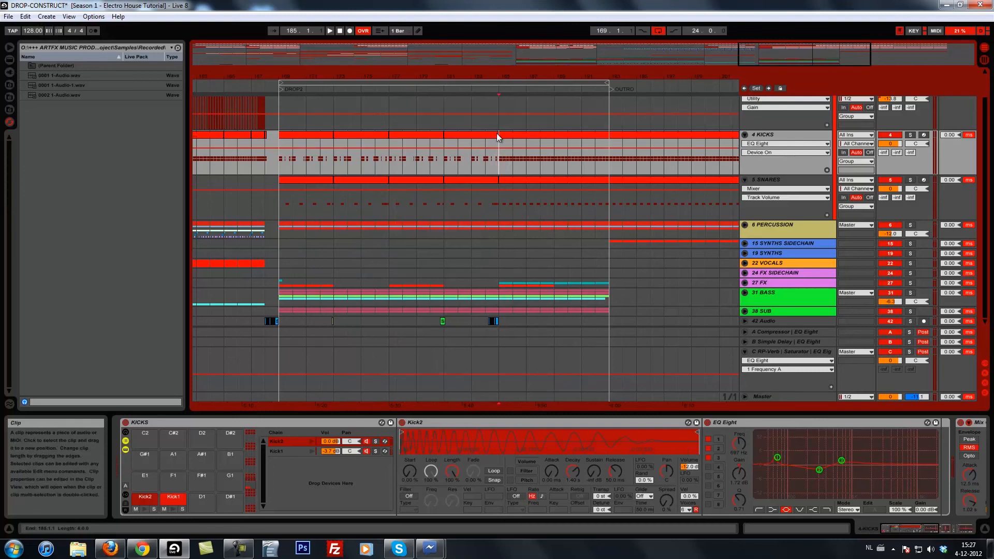
Clear the KICKS and SNARES clips from 184.2 up to bar 185 and listen to the gap from bar 184.
drag(497, 76, 494, 83)
drag(507, 134, 481, 136)
drag(506, 180, 480, 180)
click(474, 147)
key(space)
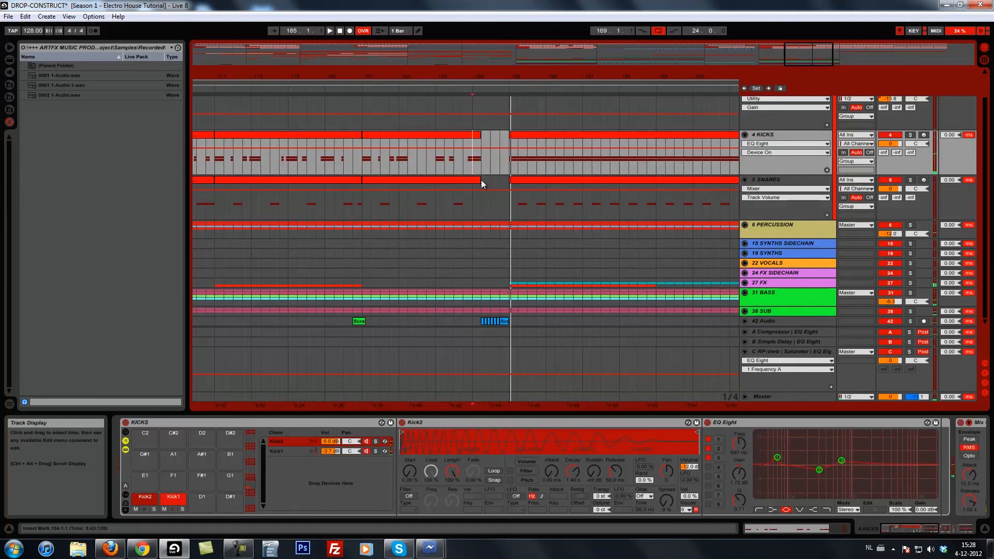
Add a one-beat piece of the SNARES clip at 184.4, just before bar 185, and listen from 184.2.
click(526, 190)
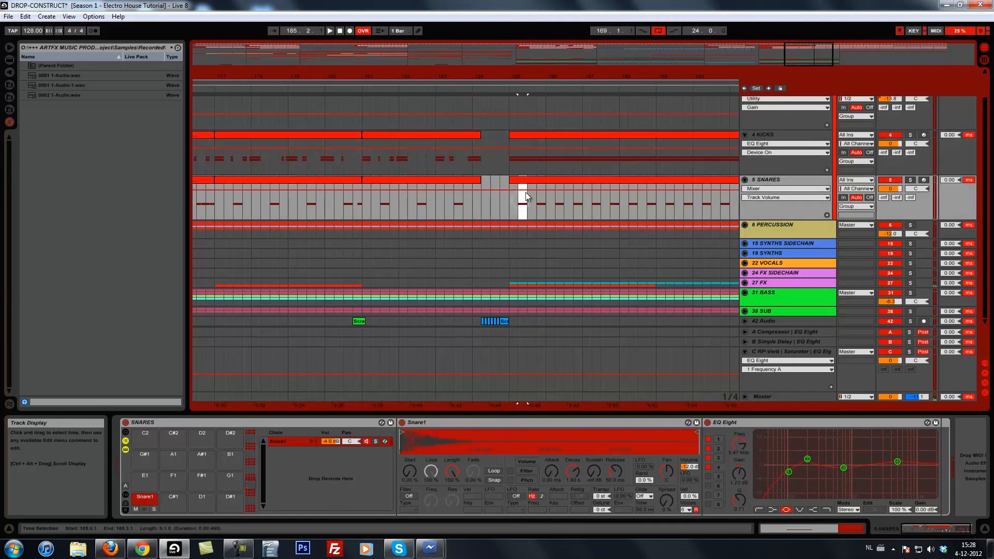
drag(523, 180, 504, 182)
click(484, 185)
key(space)
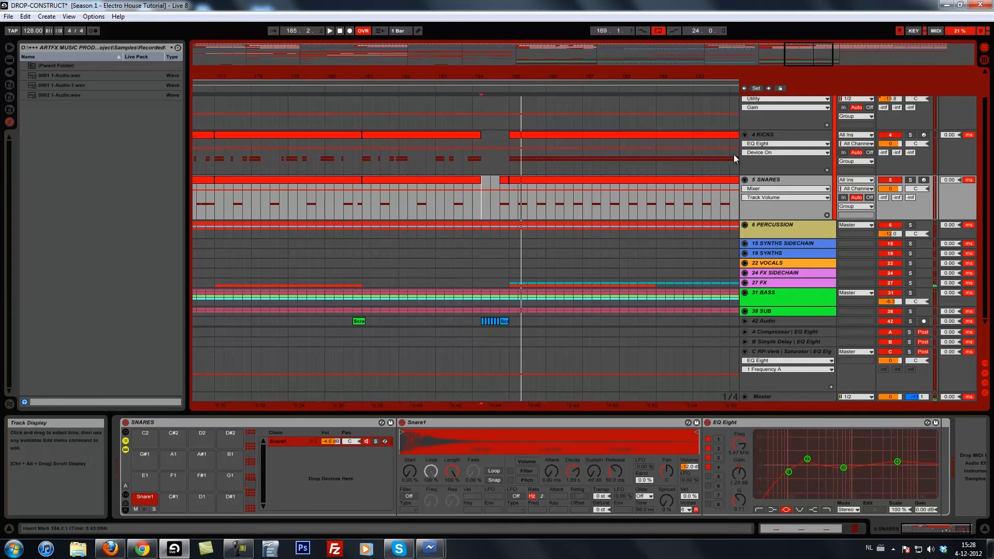
Duplicate the SNARES track with all its clips and devices.
drag(475, 77, 475, 76)
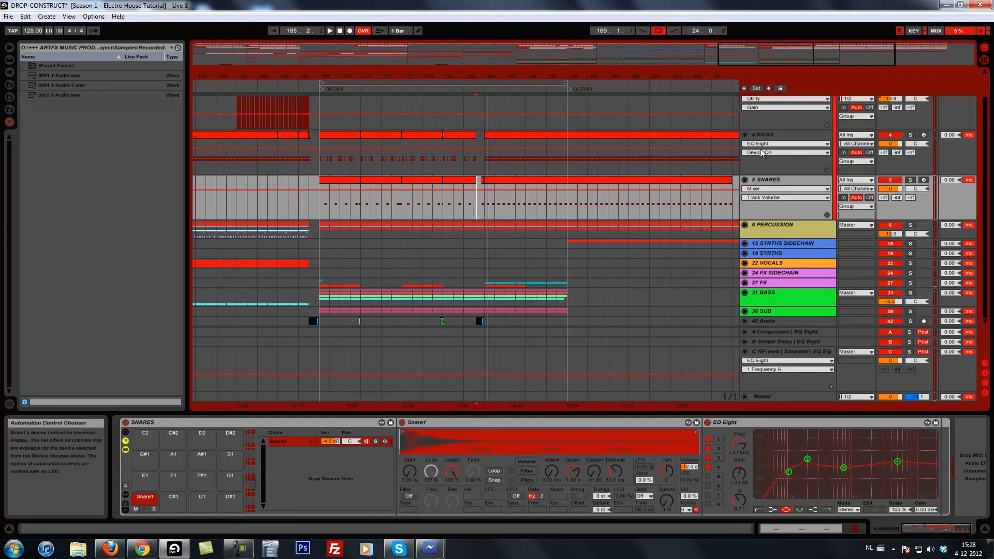
click(769, 181)
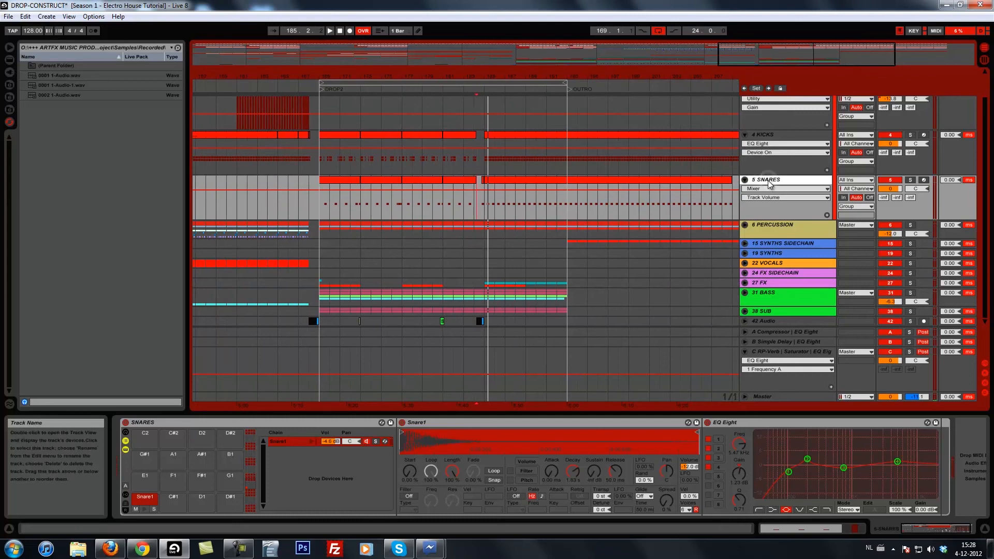
right_click(769, 180)
click(786, 201)
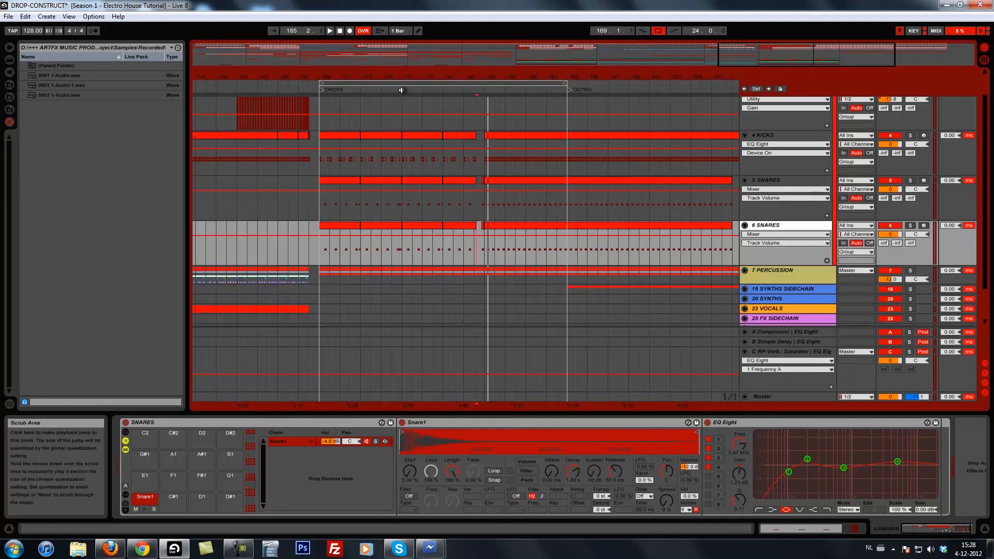
Delete the clips from 184.4 onward on the duplicate SNARES track, including the long clip starting at bar 185.
click(507, 227)
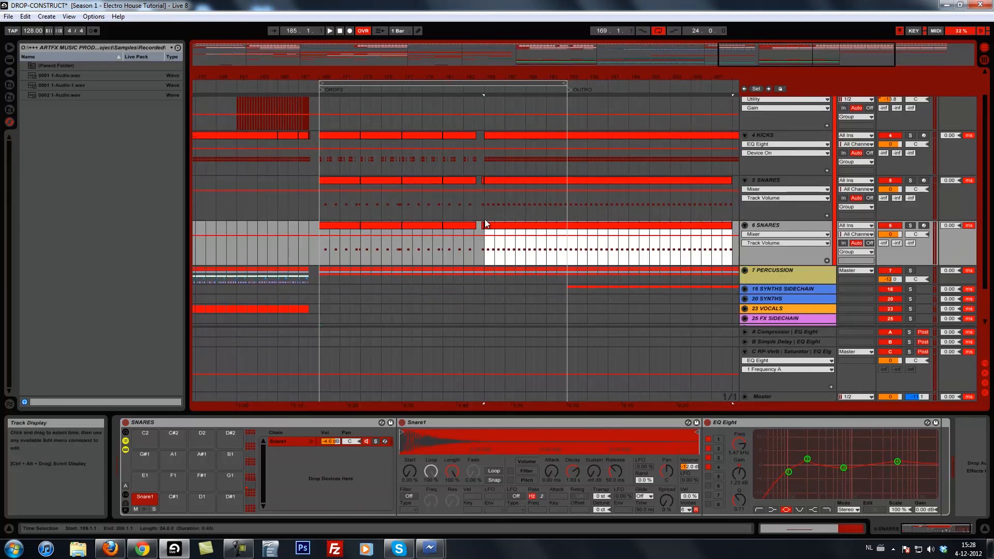
drag(482, 232, 492, 232)
click(502, 227)
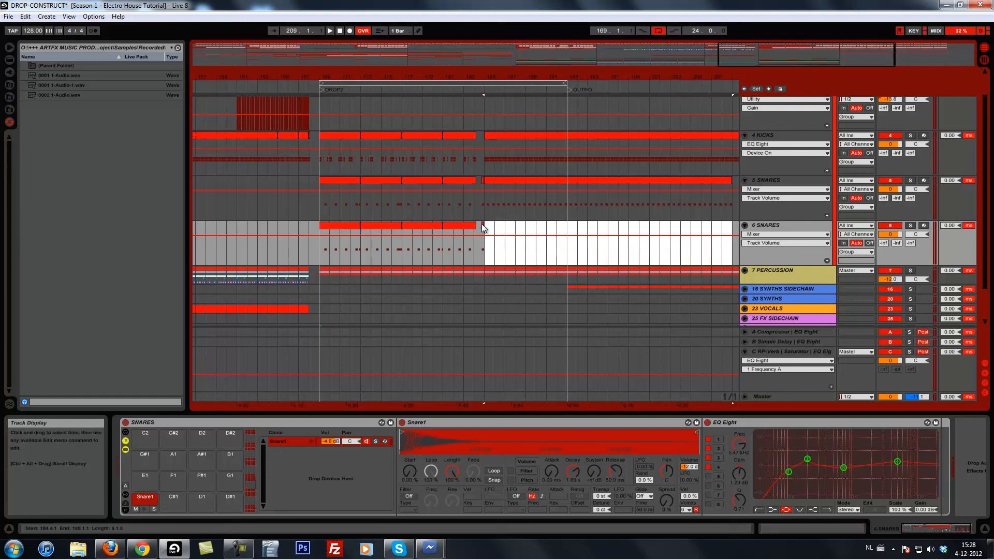
key(Delete)
click(483, 226)
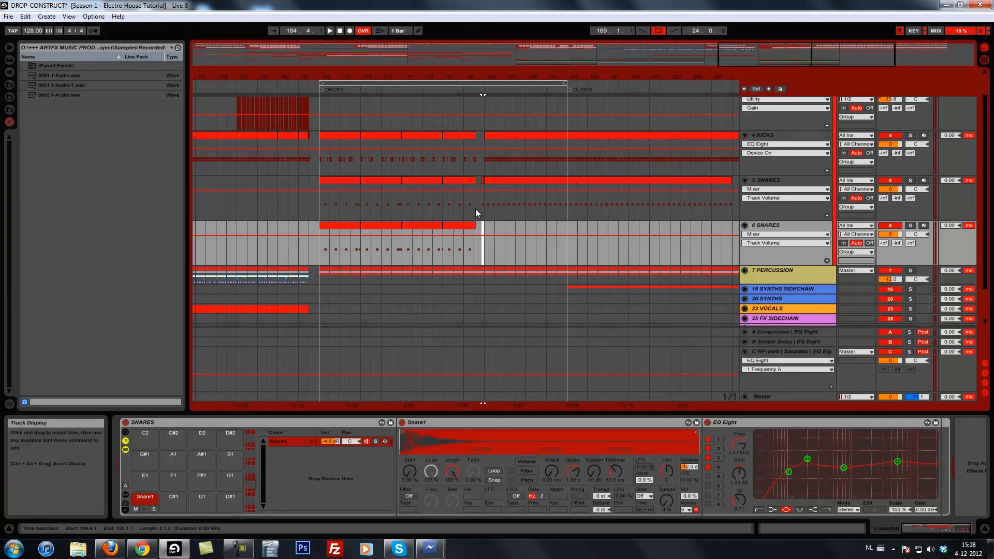
Delete the DROP2 clips from bar 169 up to the gap in bar 184 on the original SNARES track.
click(479, 179)
drag(322, 199, 480, 200)
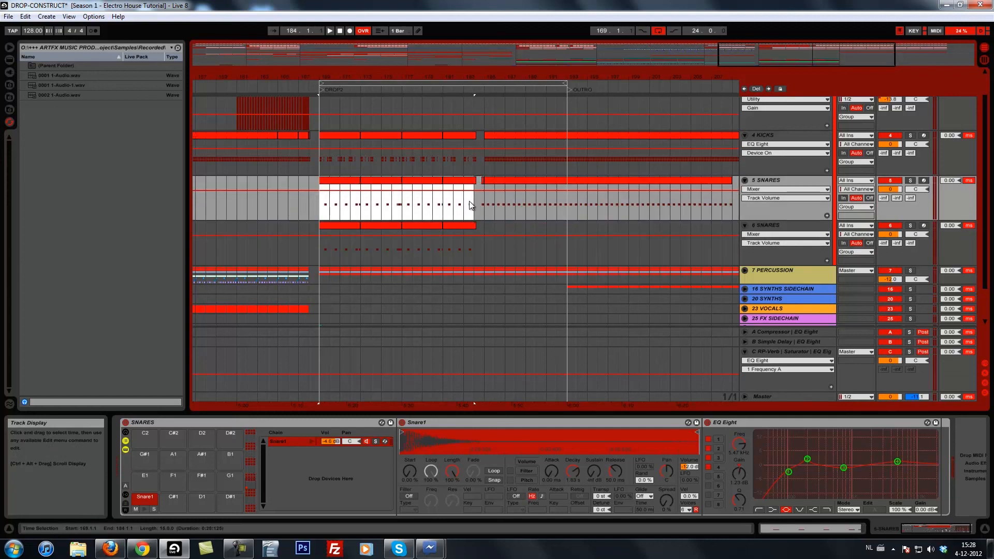
key(Delete)
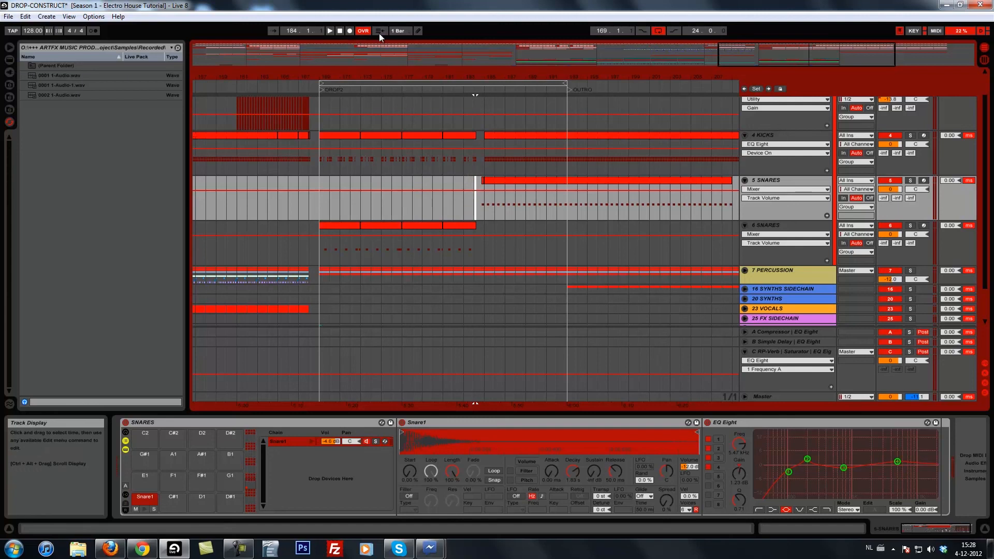
Delete all clips before DROP2 on the duplicate SNARES track, from the intro through the second buildup.
drag(381, 73, 385, 76)
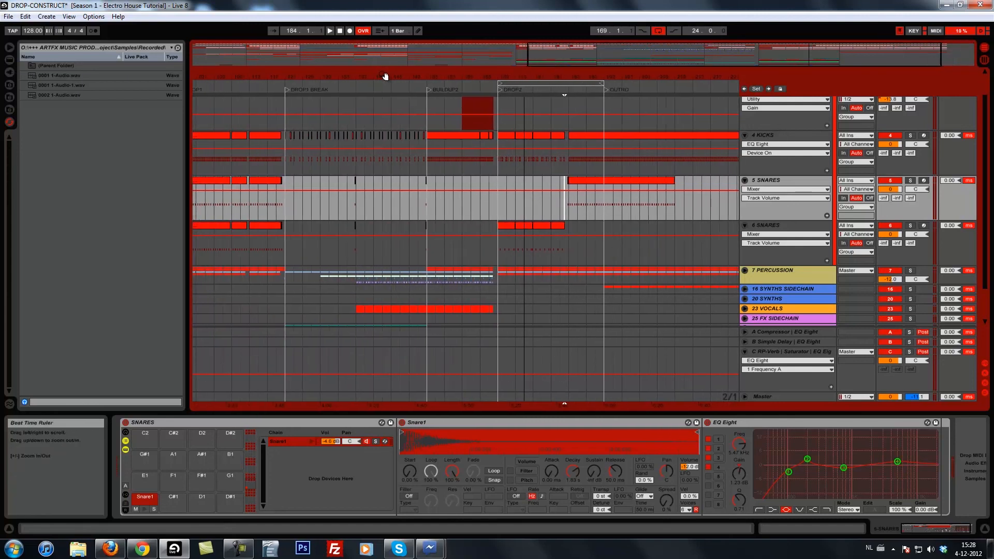
drag(436, 182, 404, 188)
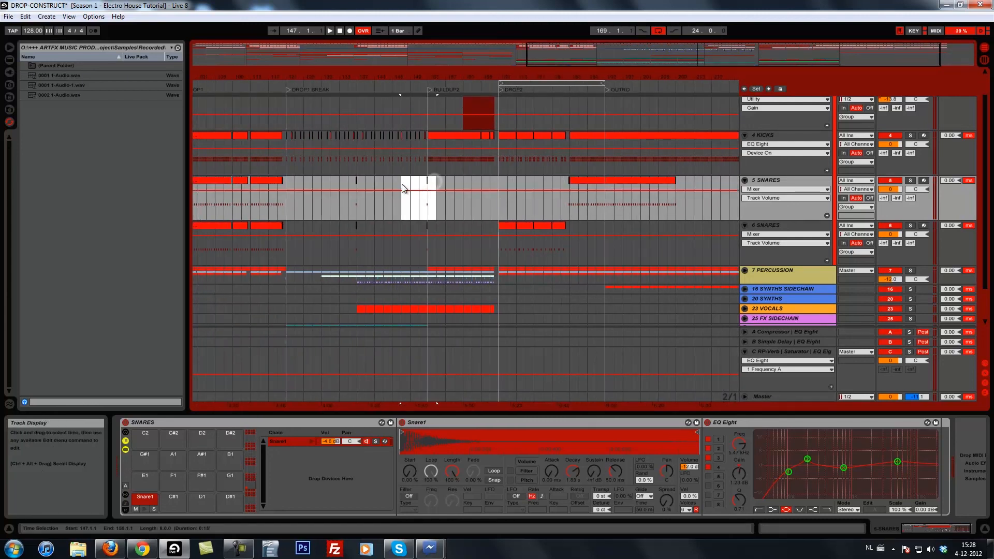
drag(453, 229, 306, 229)
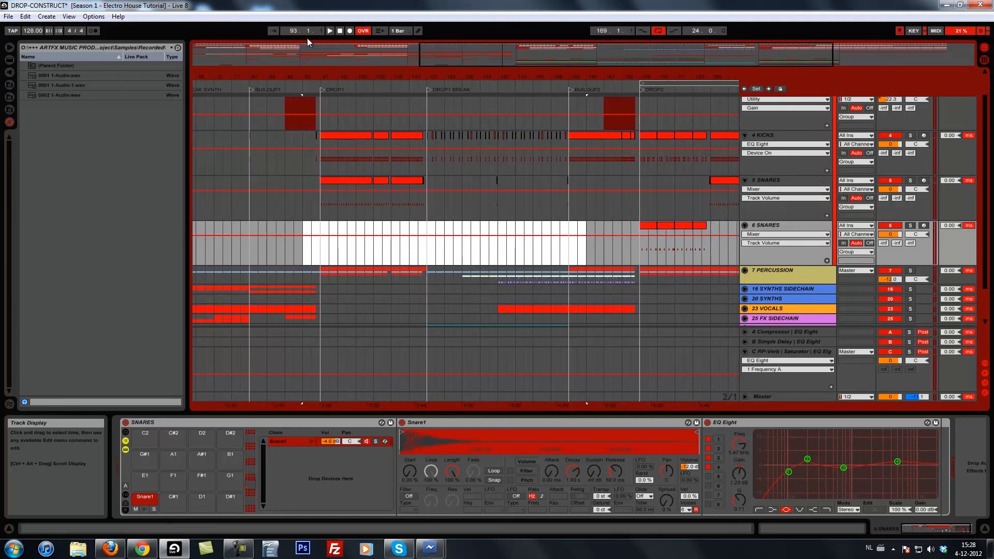
drag(304, 72, 306, 70)
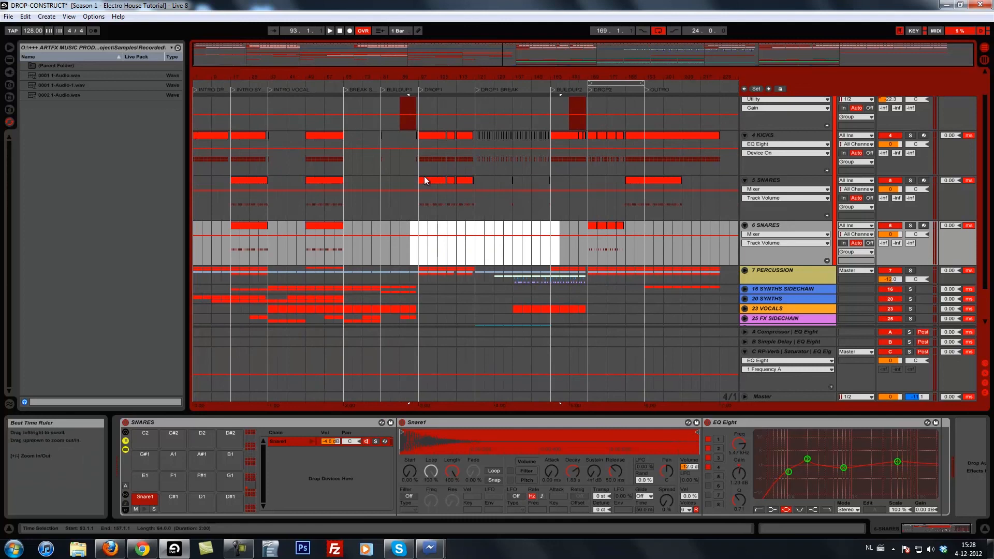
drag(353, 228, 219, 232)
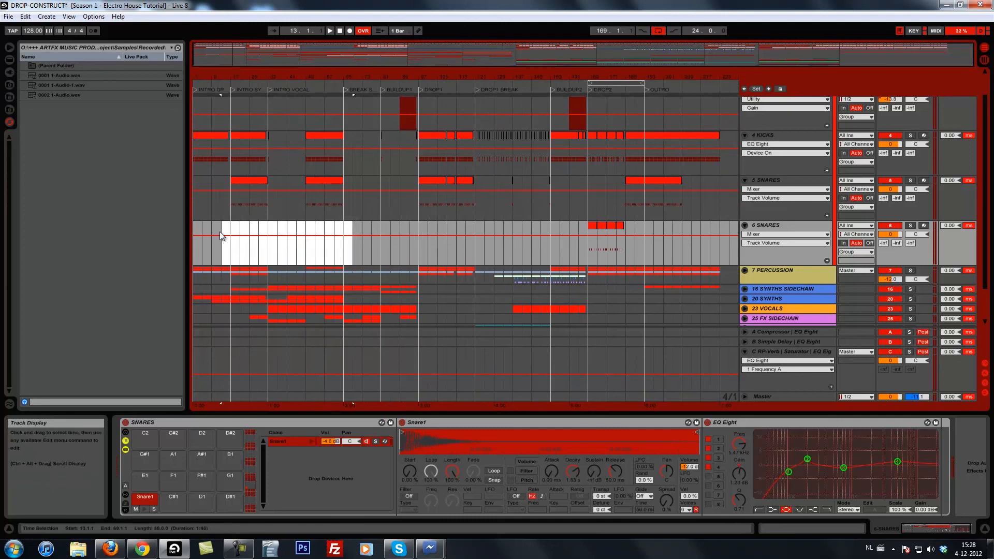
Play DROP2 from bar 169 and select the 24-bar loop range across all tracks.
click(589, 231)
key(space)
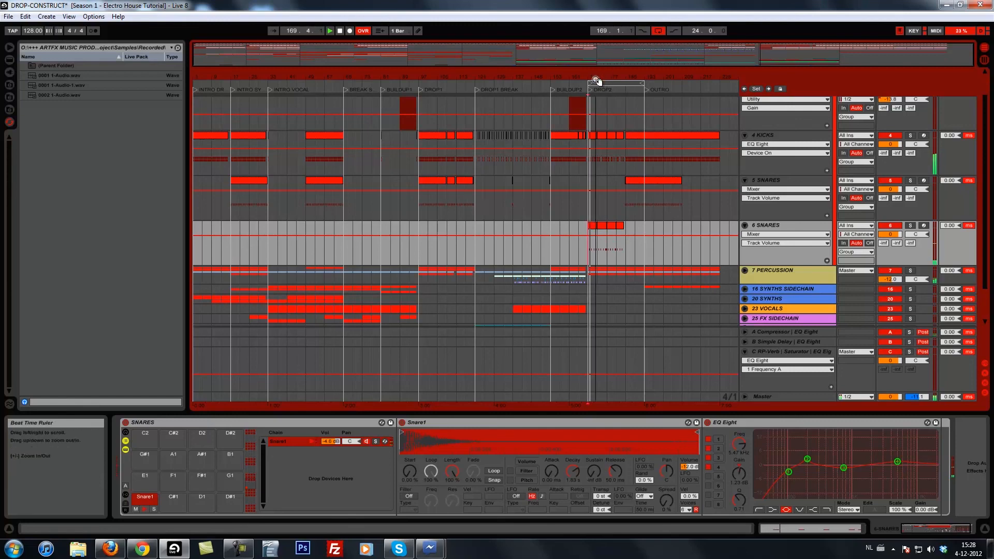
drag(595, 82, 588, 84)
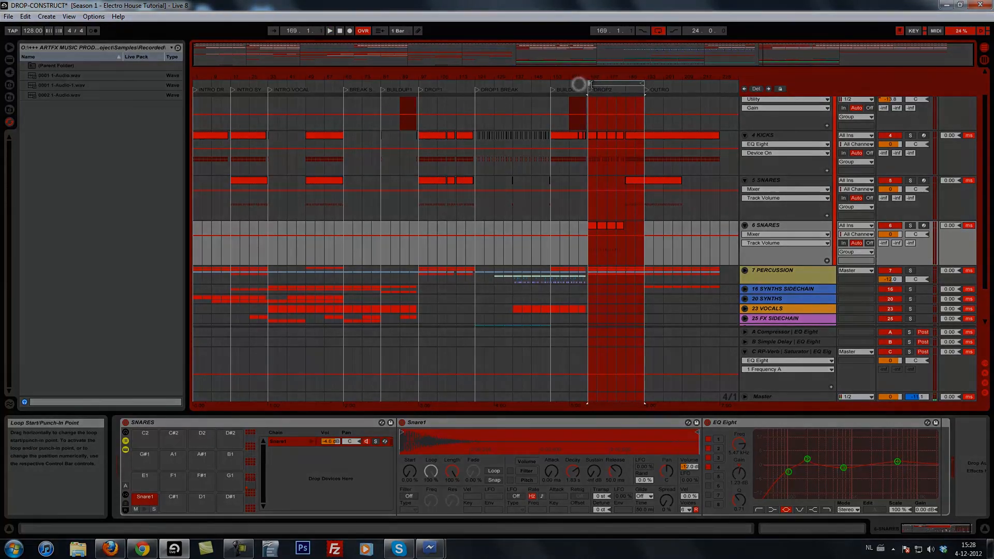